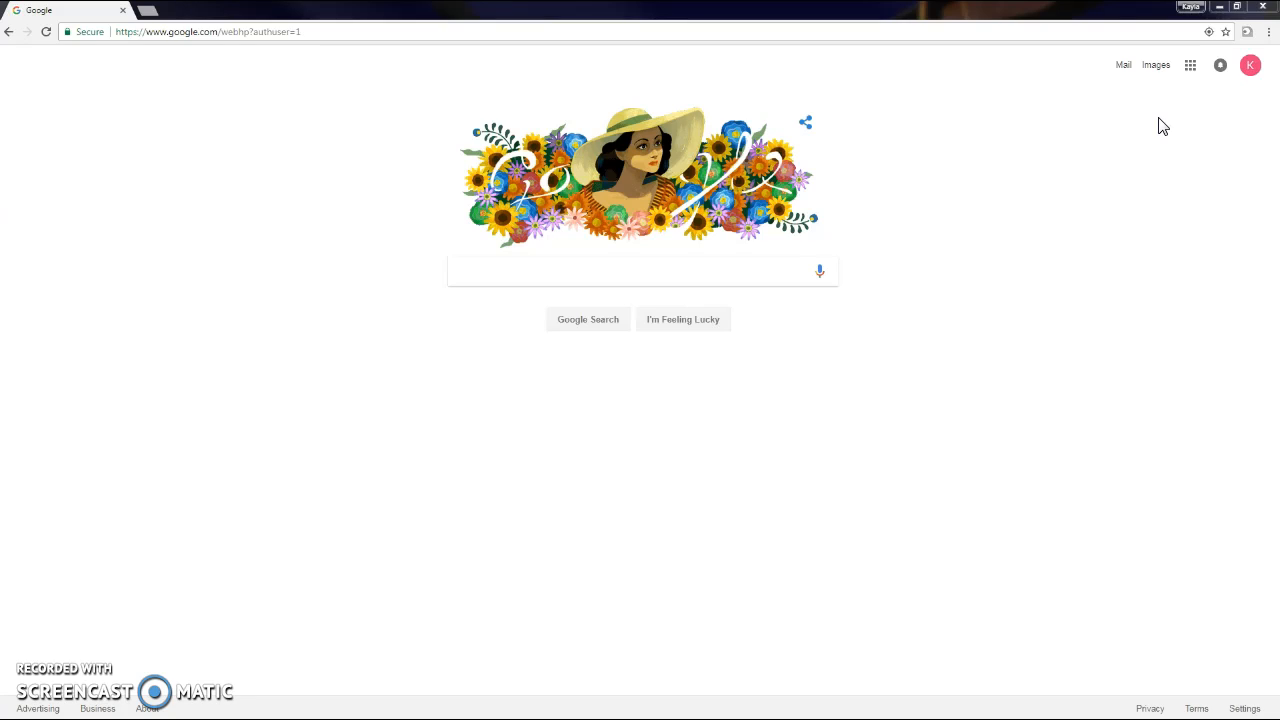
Open the profile menu to see the signed-in school account and a second Gmail account.
left_click(1153, 110)
left_click(1254, 72)
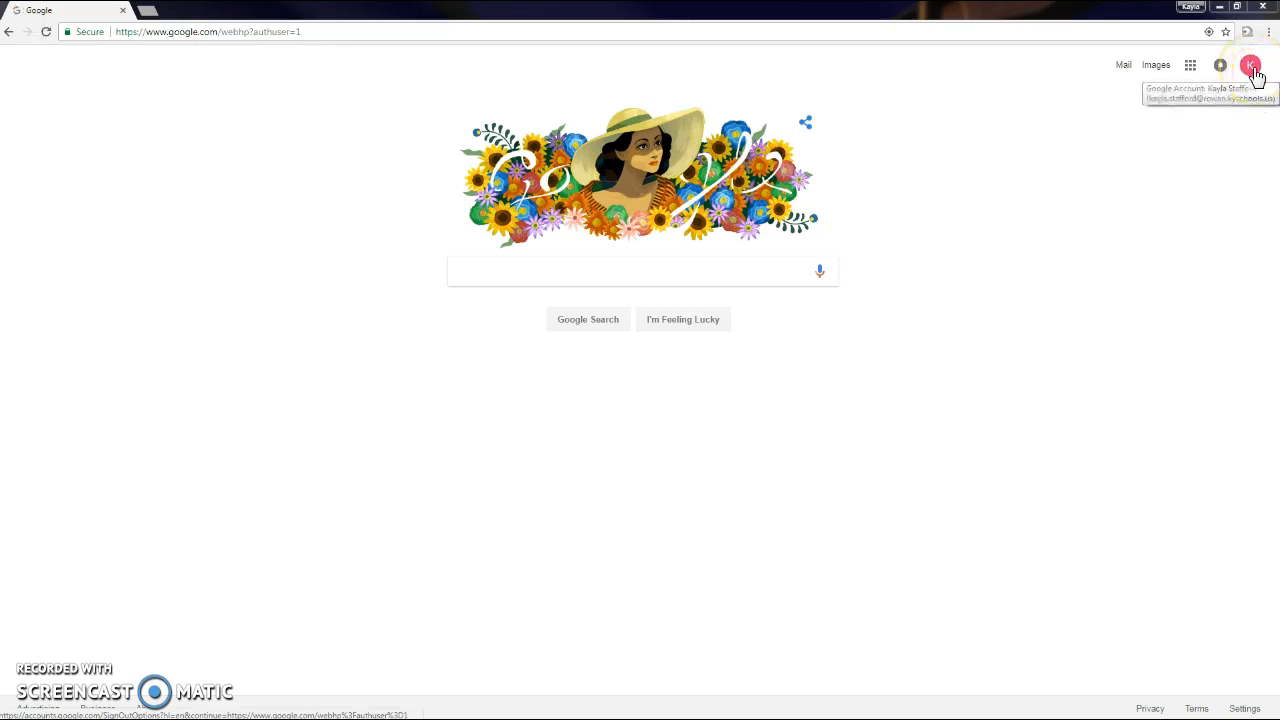
left_click(1203, 121)
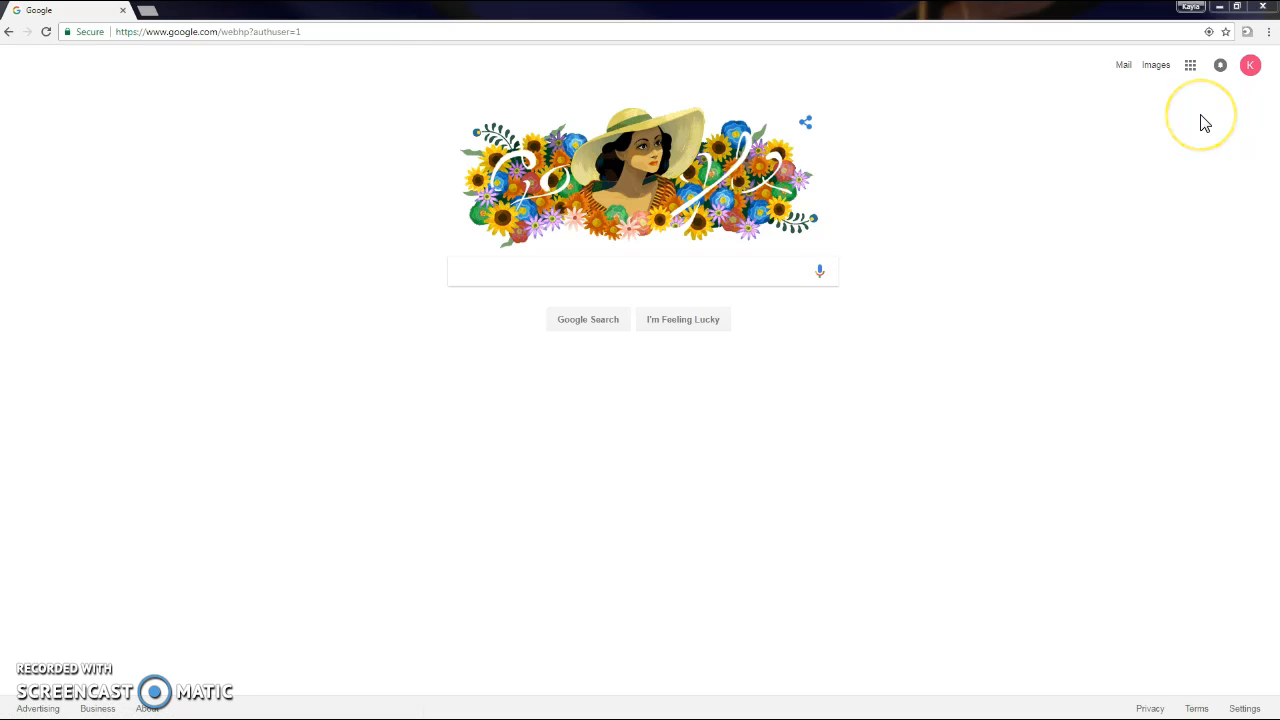
left_click(1242, 76)
left_click(1249, 70)
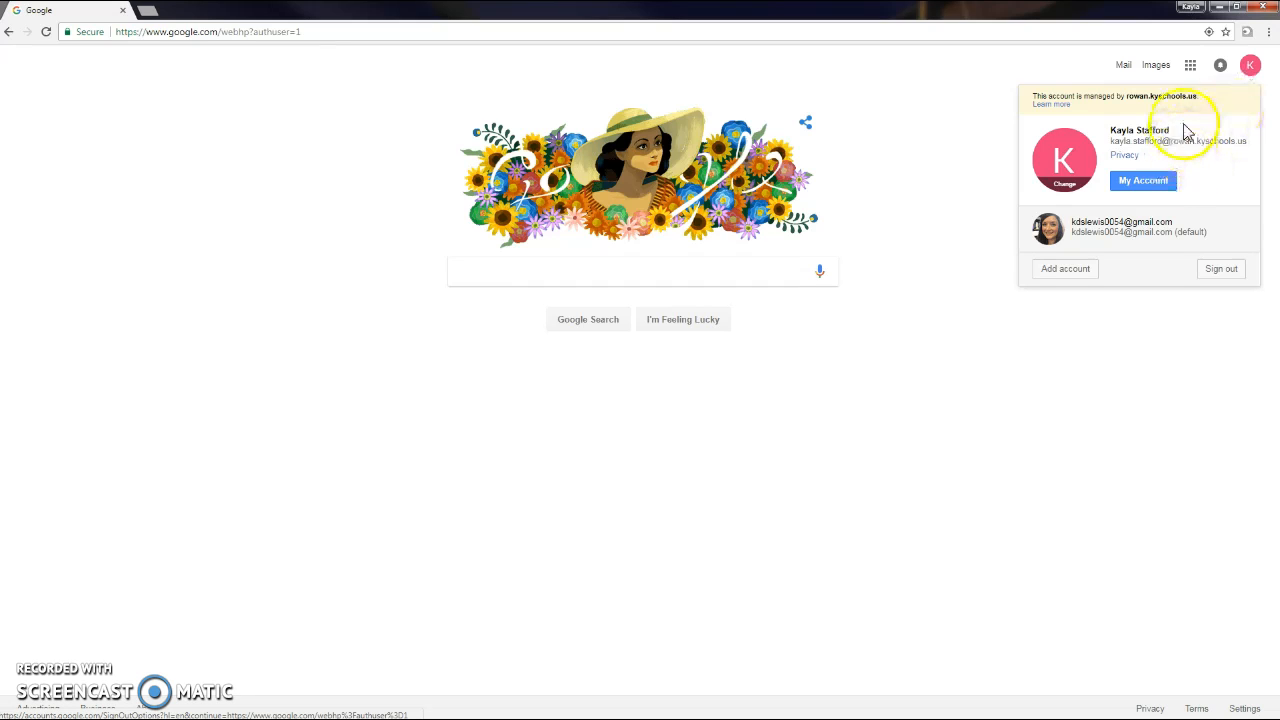
Open Google Drive from the Google apps grid.
left_click(1194, 68)
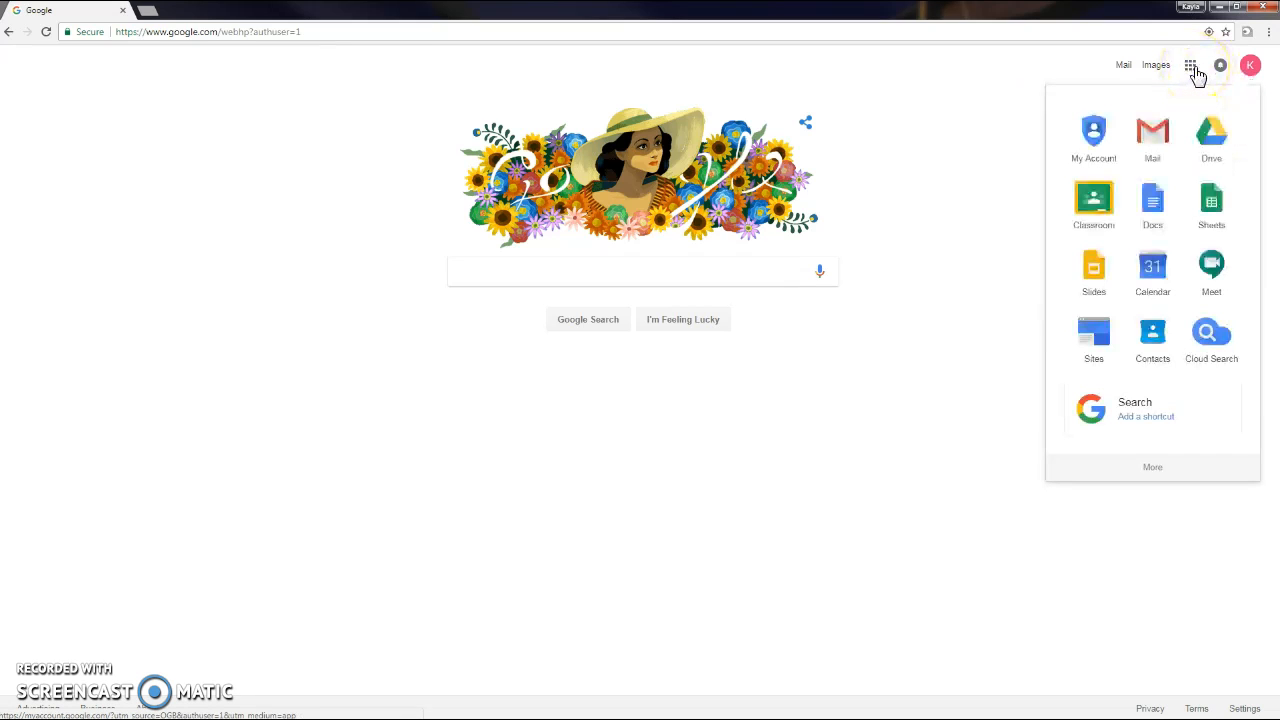
left_click(1196, 72)
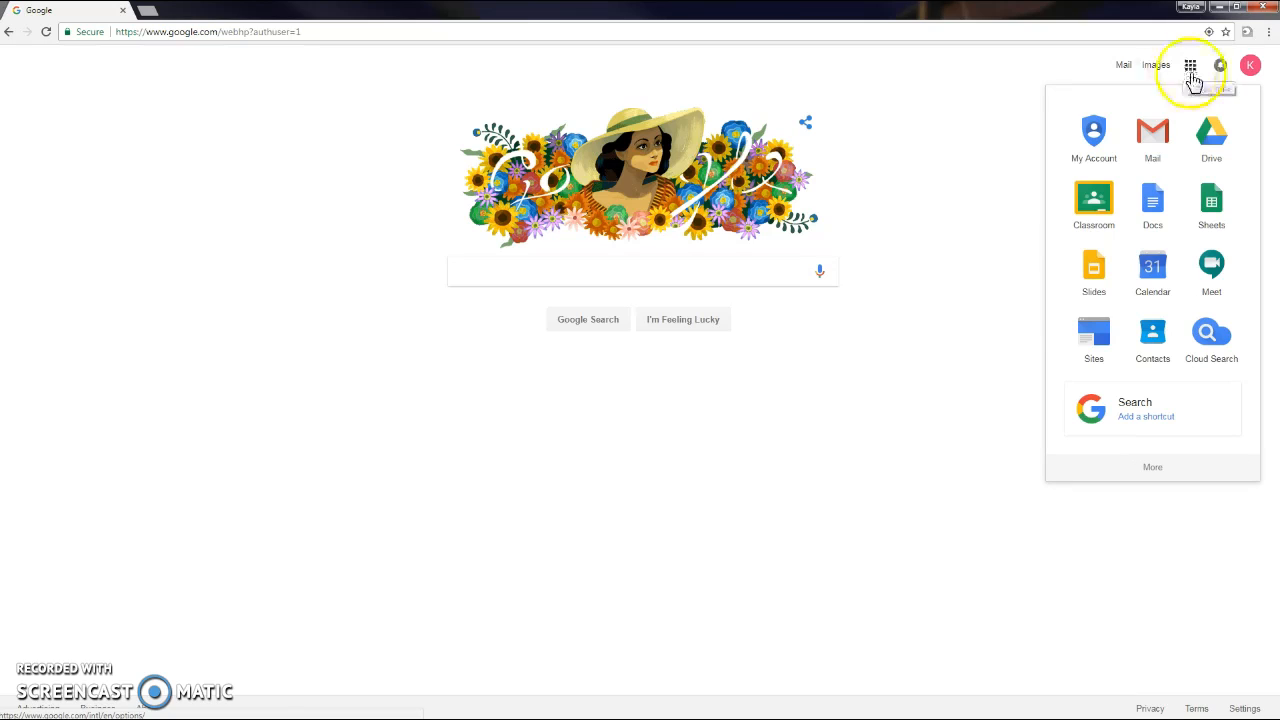
left_click(1200, 85)
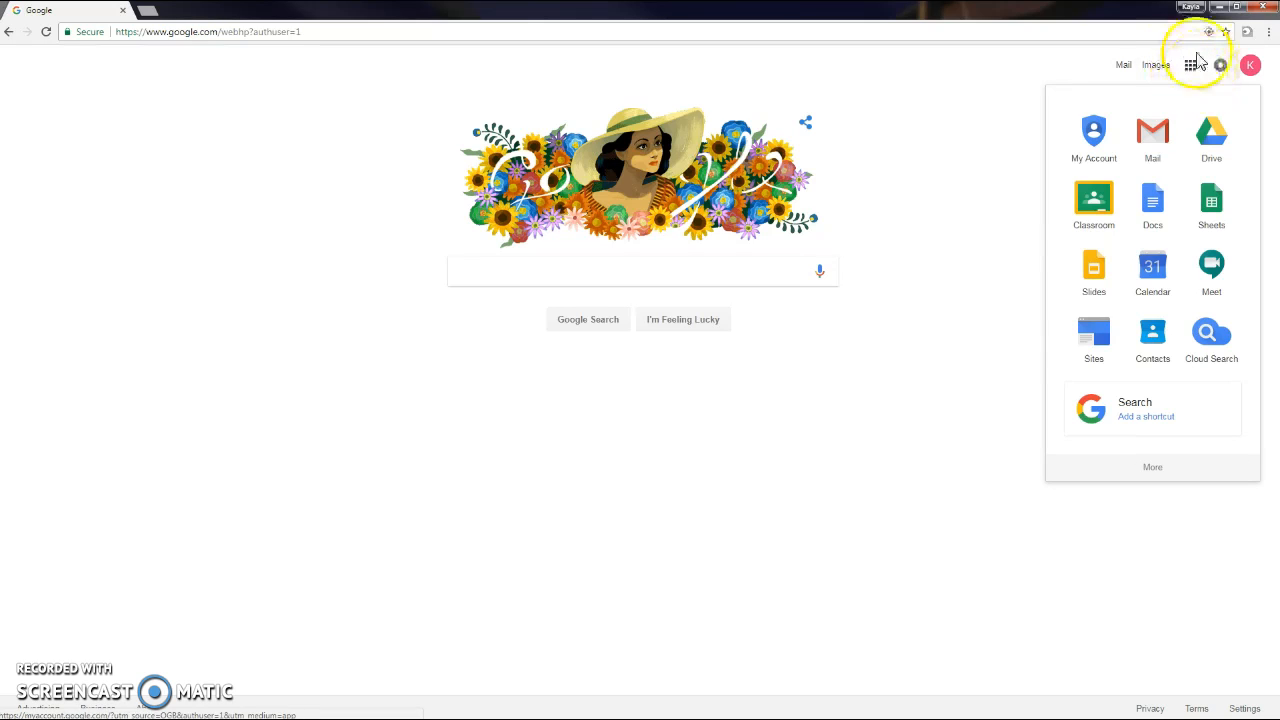
left_click(1225, 148)
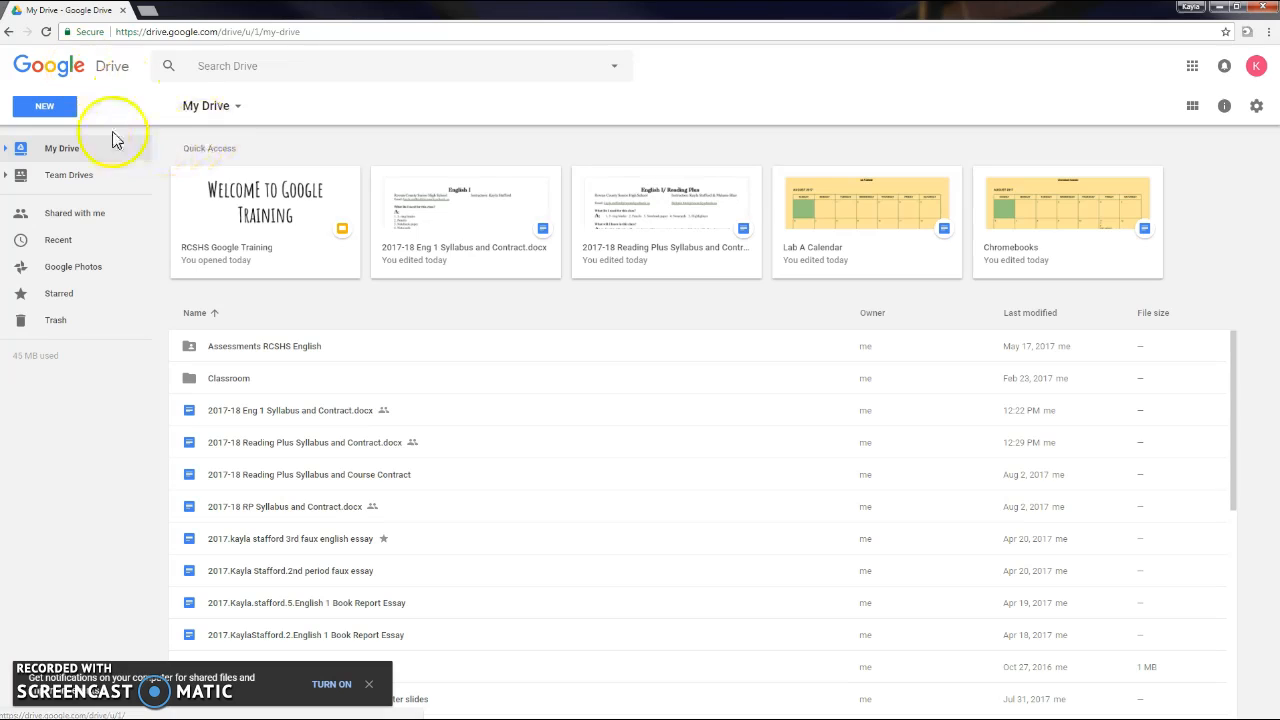
Create a blank Google Docs document from Drive's NEW menu.
left_click(45, 112)
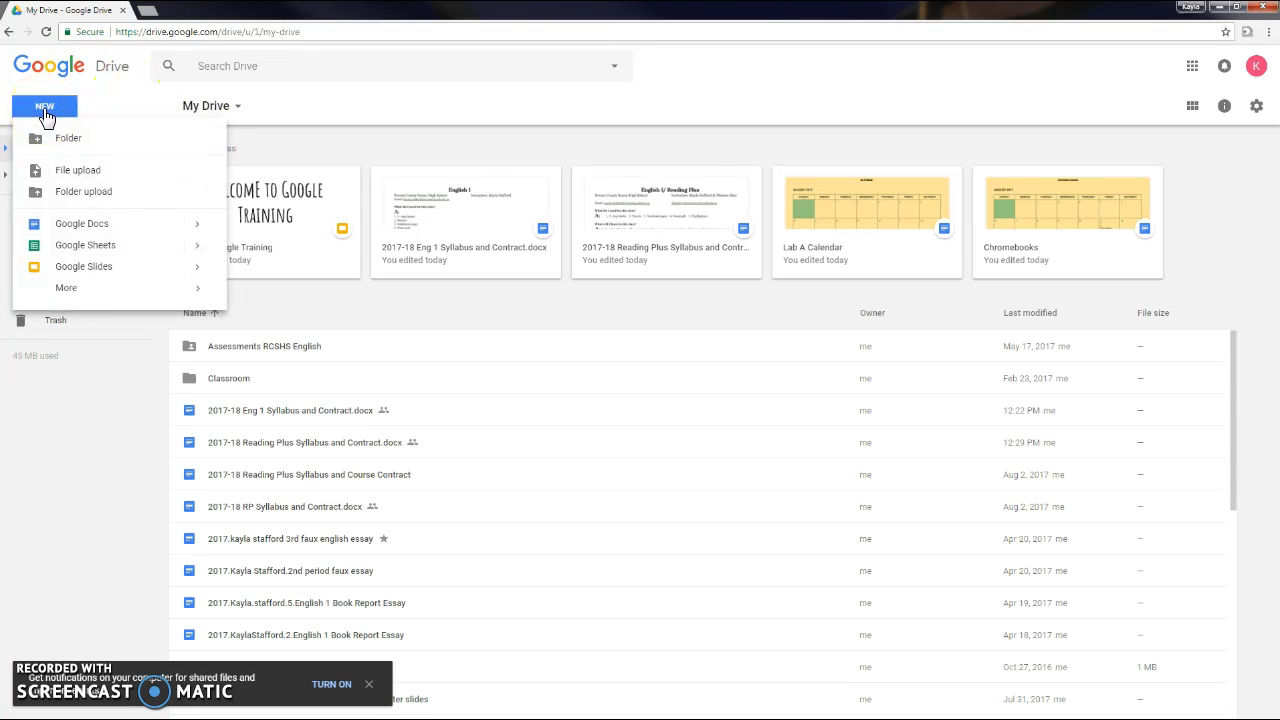
left_click(76, 224)
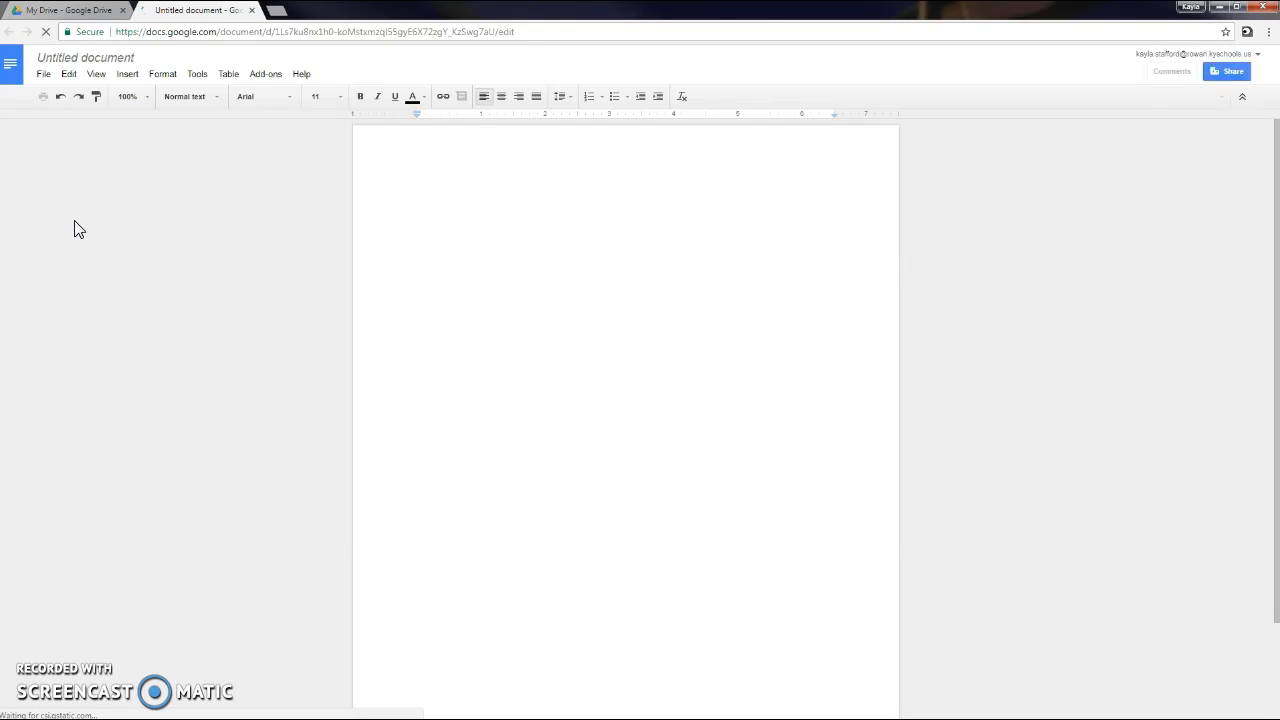
Rename 'Untitled document' to '2017 Practice Google Doc'.
left_click(110, 60)
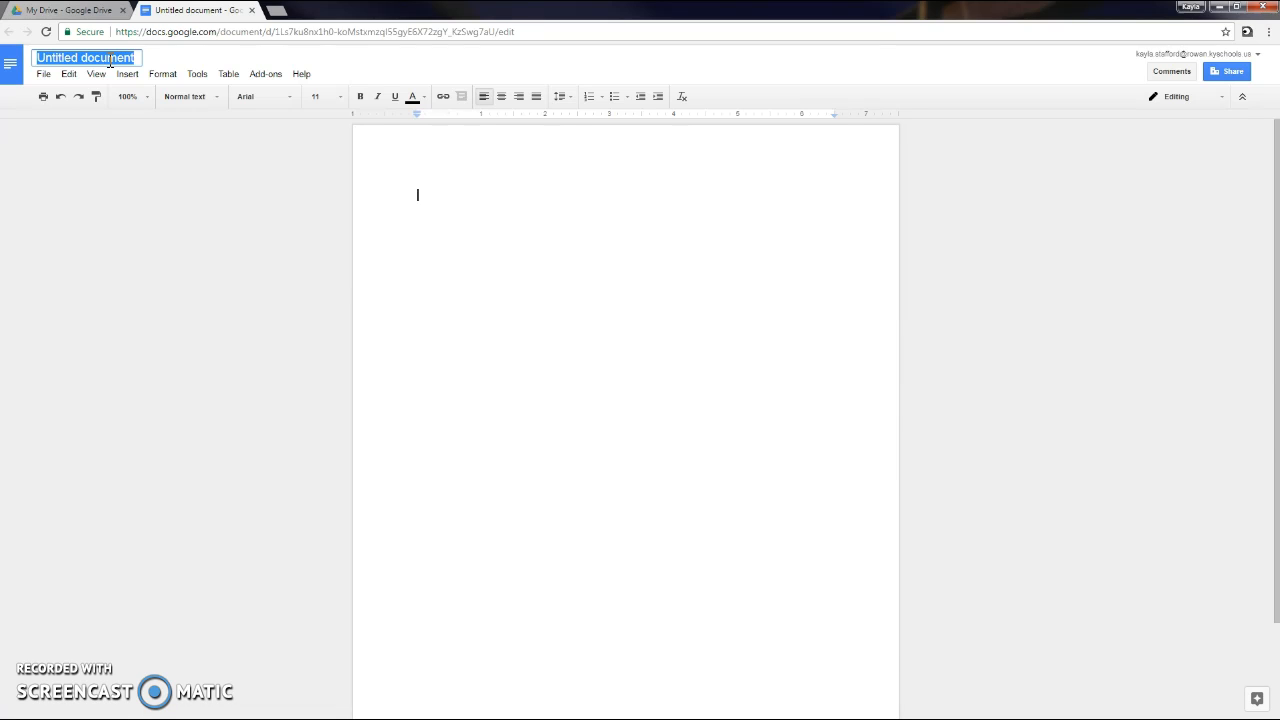
type("201")
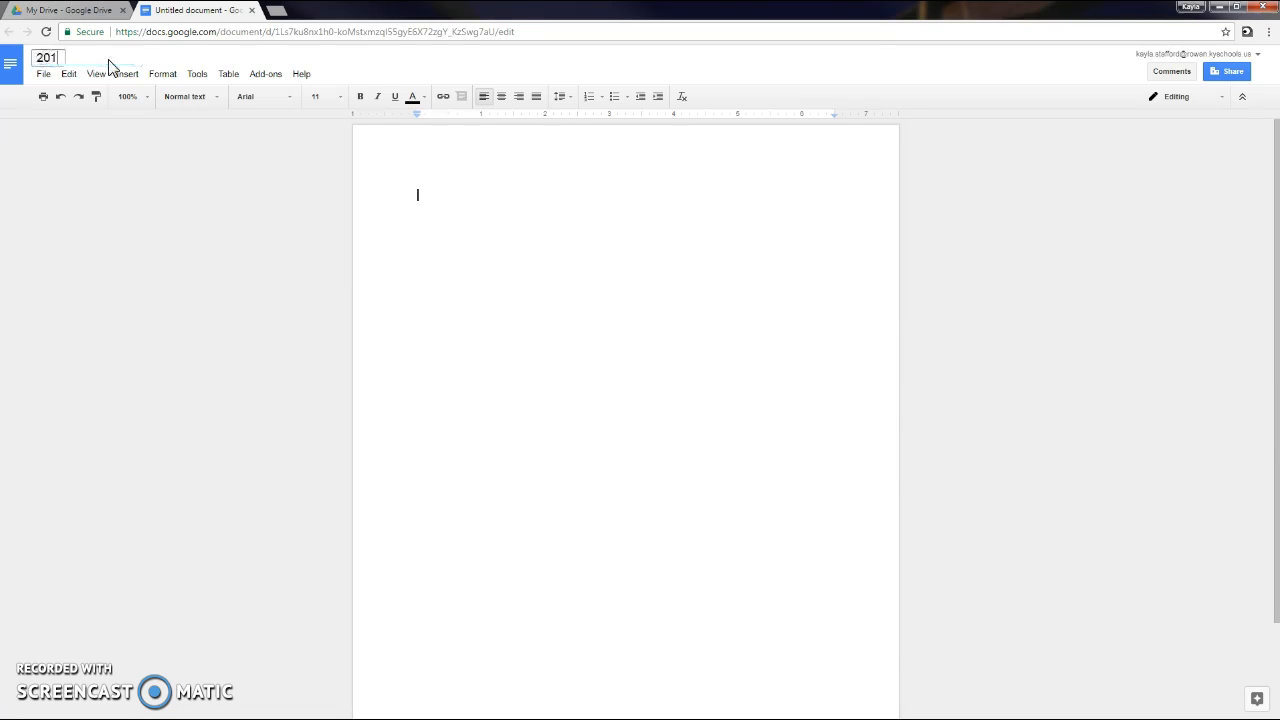
type("7 Practice Google Doc")
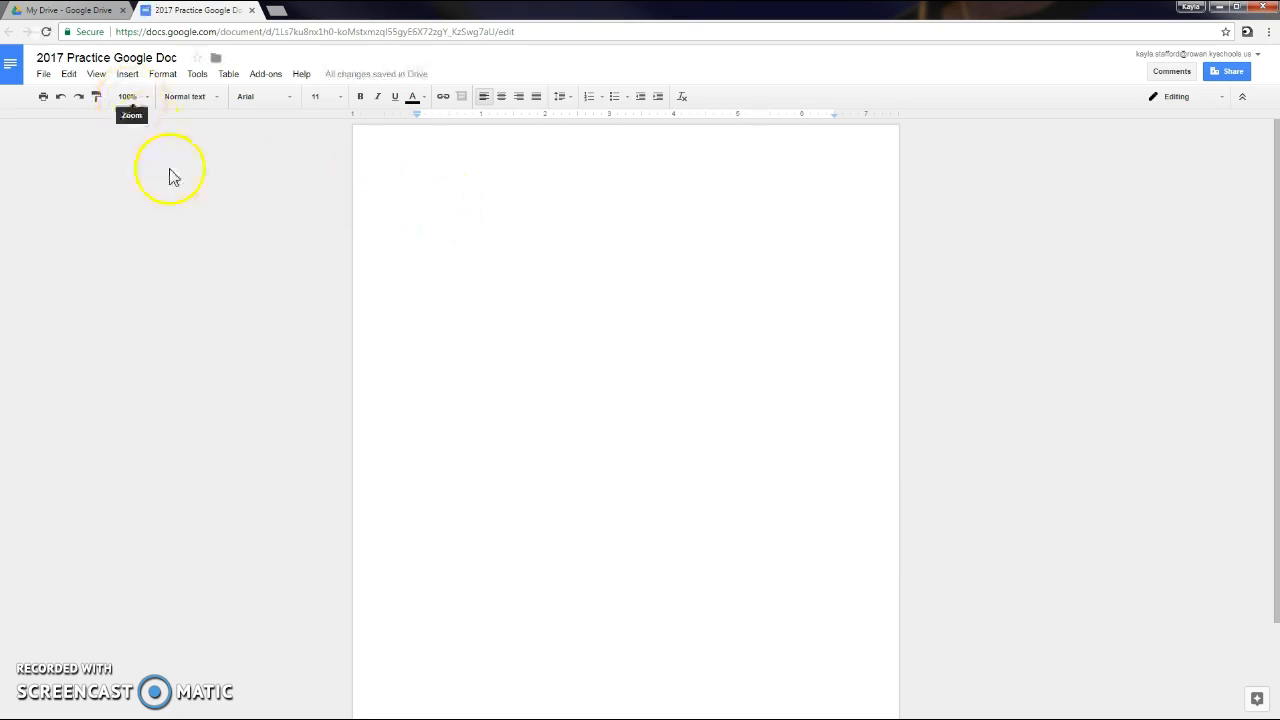
Set the font to Times New Roman at size 12.
left_click(279, 104)
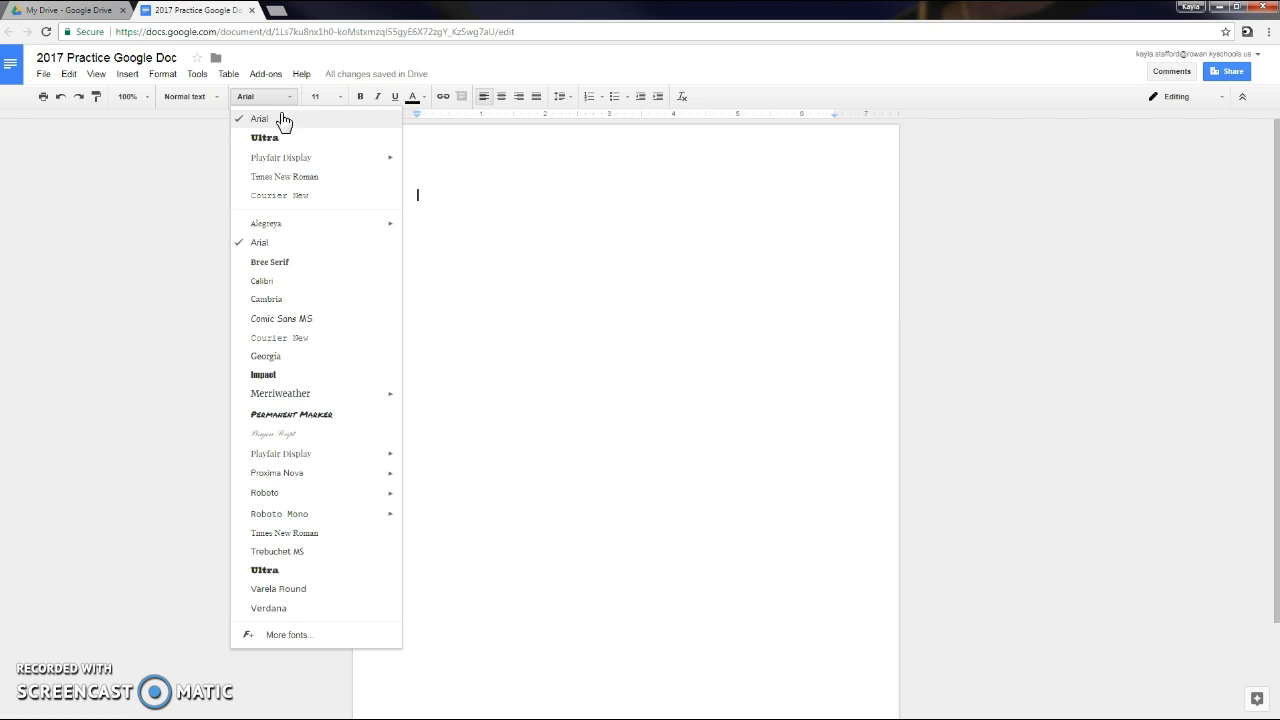
left_click(300, 177)
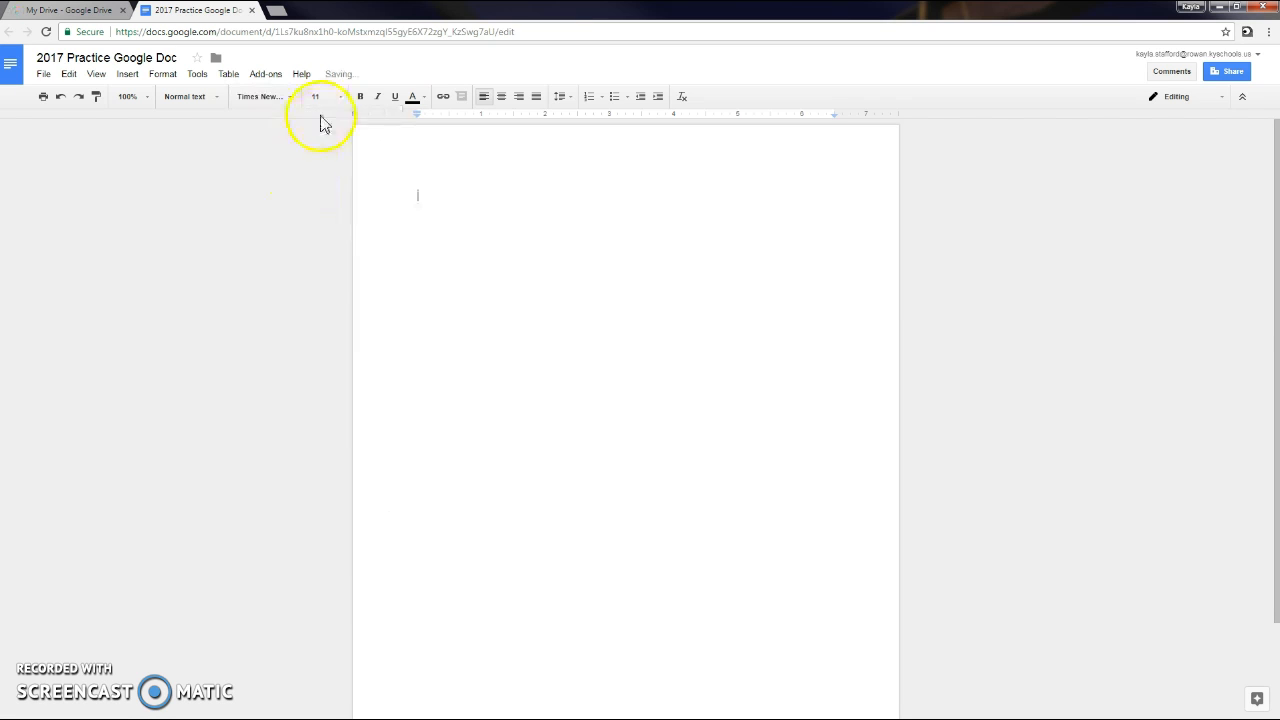
left_click(340, 100)
left_click(334, 192)
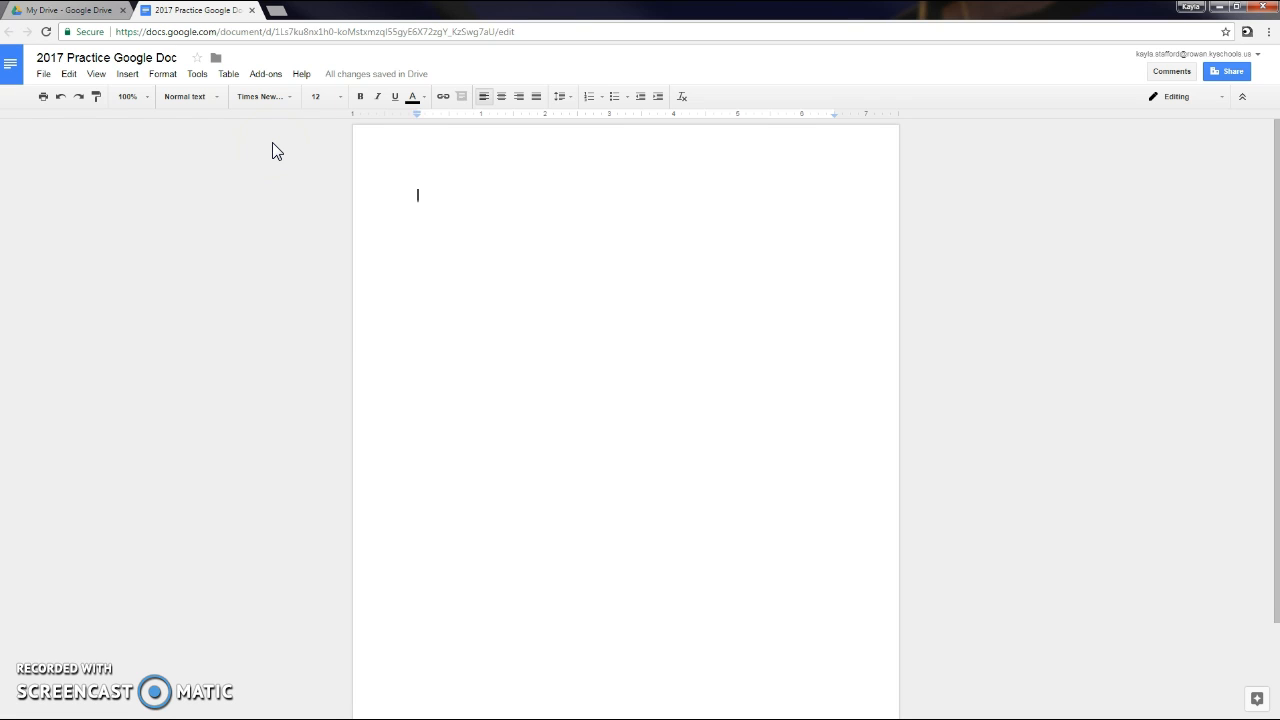
Add a top-right page number header with the author's last name before it.
left_click(126, 76)
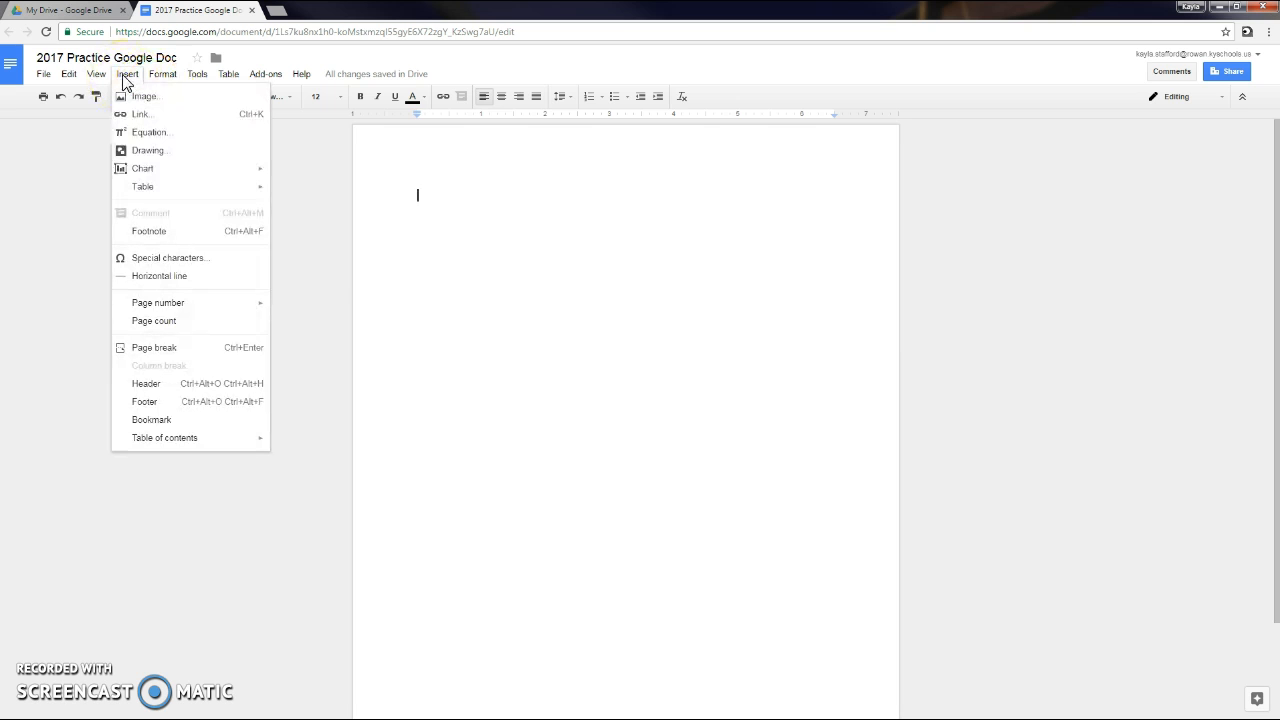
mouse_move(171, 309)
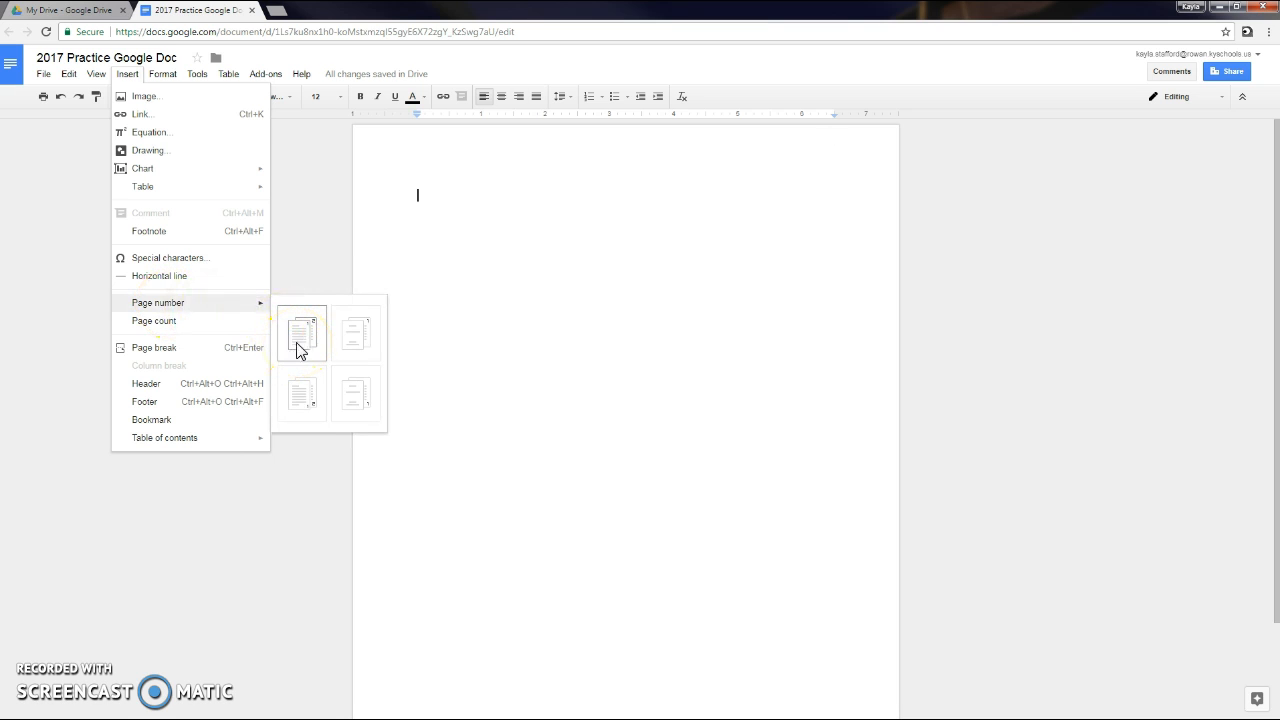
left_click(298, 345)
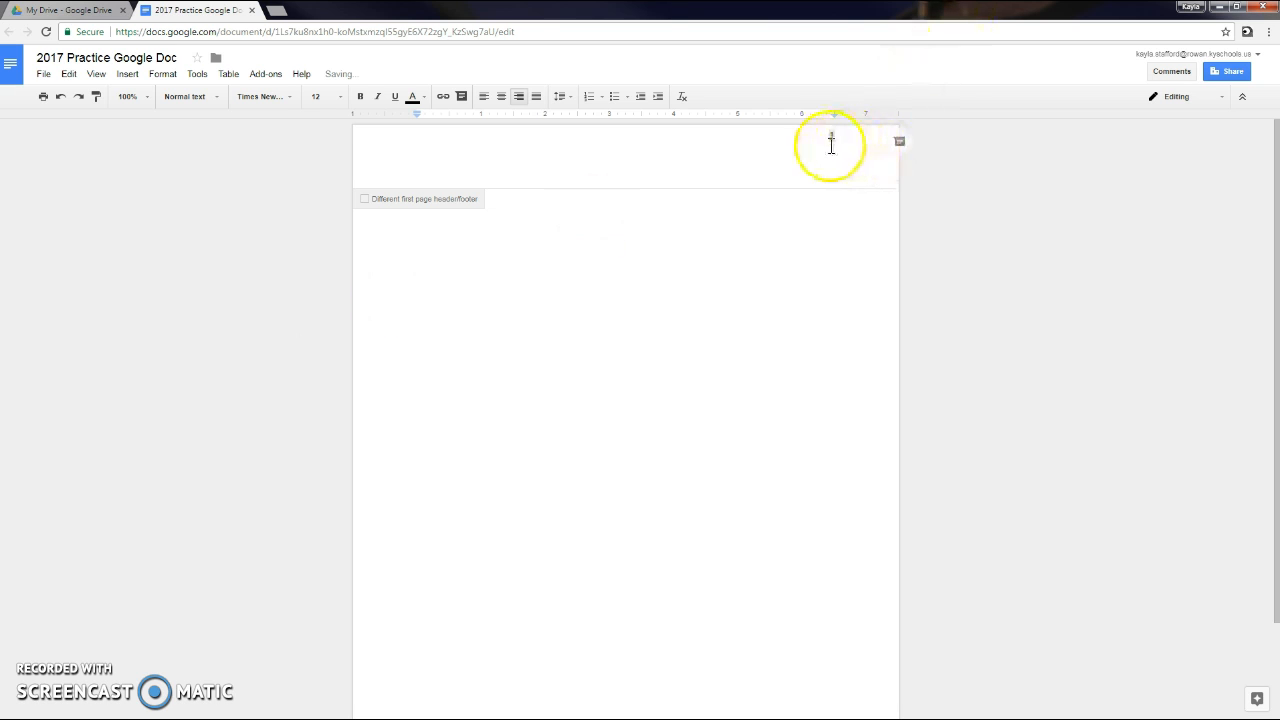
type("Stafford")
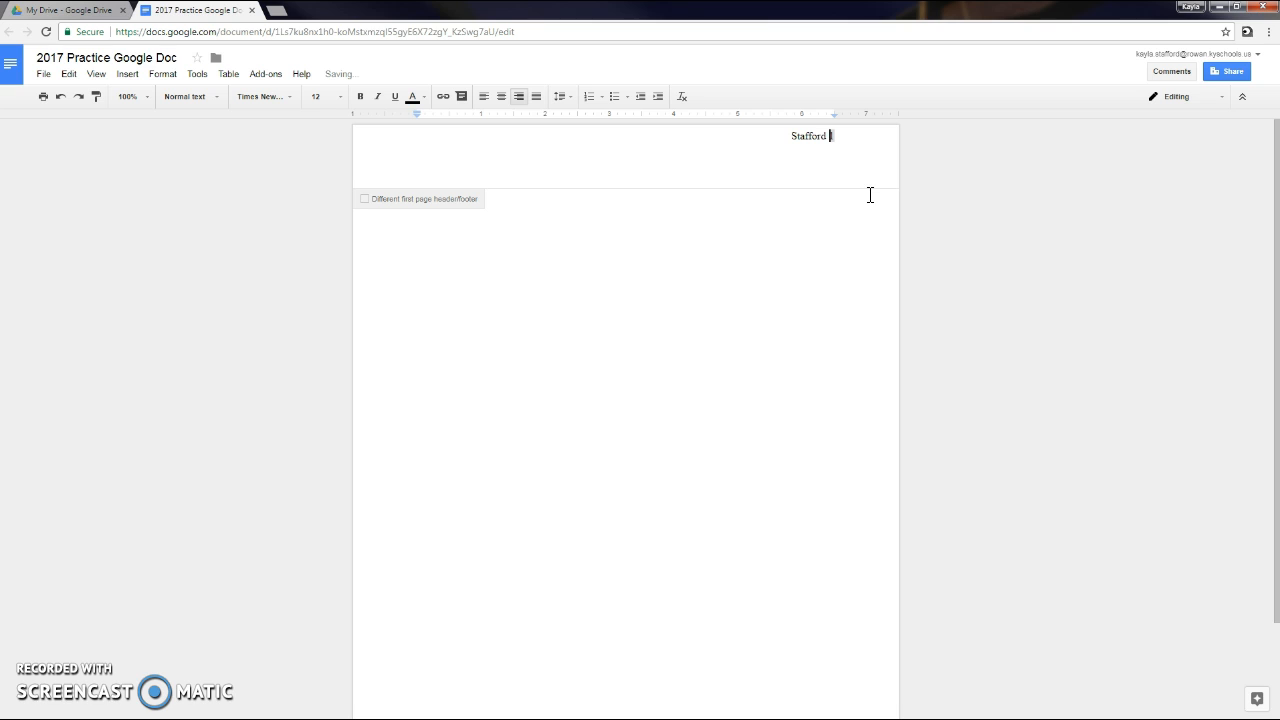
left_click(421, 267)
left_click(419, 270)
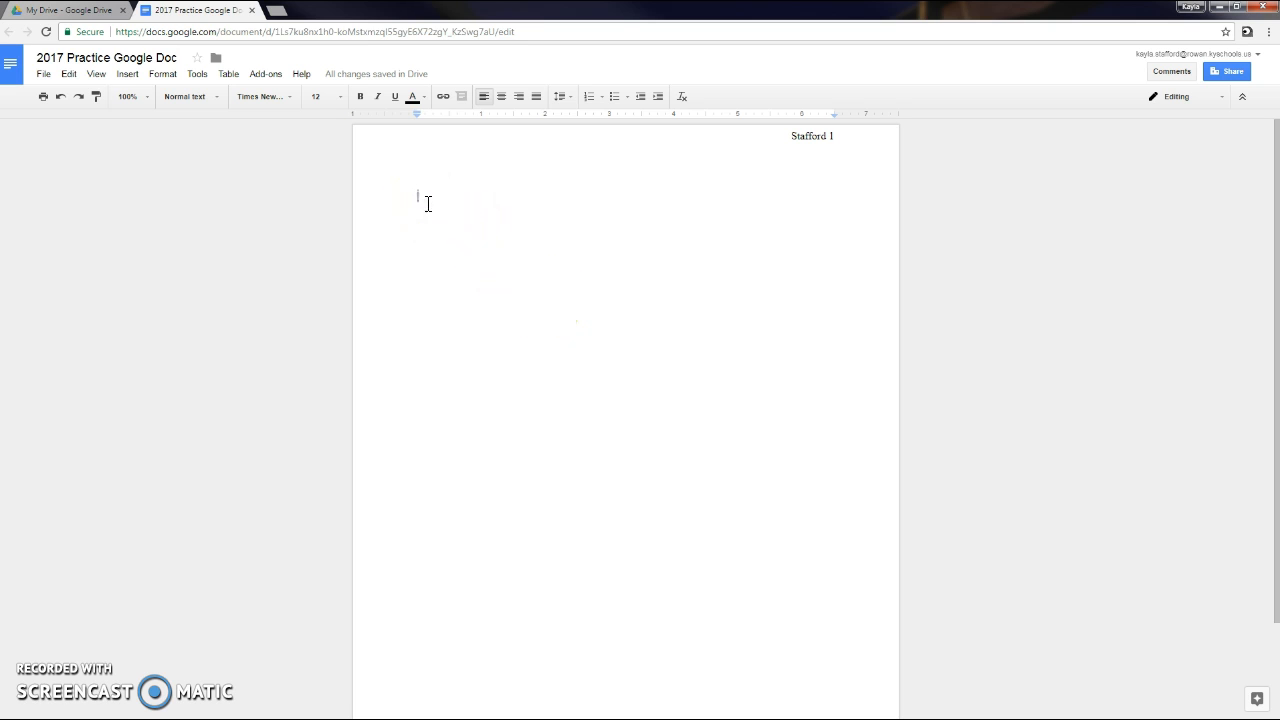
Type the heading lines: student name, instructor's name, English 100, 3 August 2017.
type("Students  Name")
key("Return")
type("Miss Staffpr")
key("Return")
key("BackSpace")
key("BackSpace")
key("BackSpace")
type("ord")
key("Return")
type("English 100")
key("Return")
type("3 August 2017")
key("Return")
key("Return")
Apply Double line spacing to the heading lines and add a new line after the date.
left_click_drag(478, 242, 405, 197)
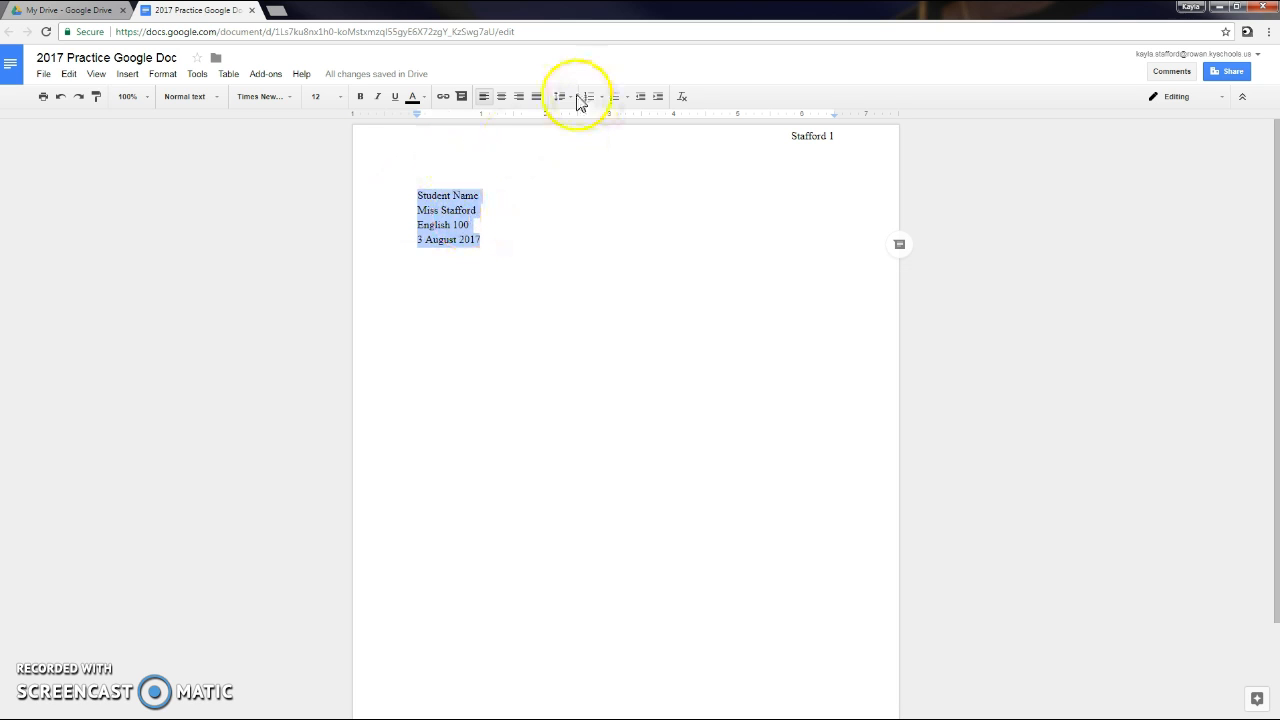
left_click(566, 98)
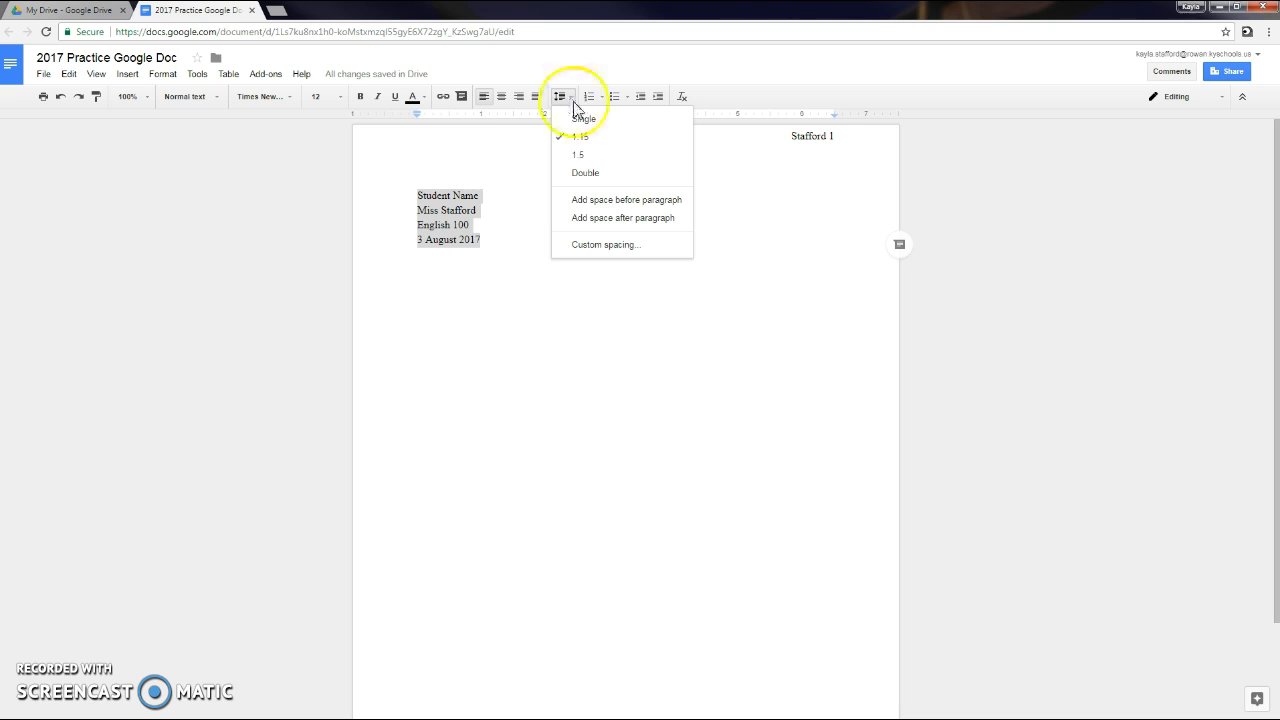
left_click(601, 178)
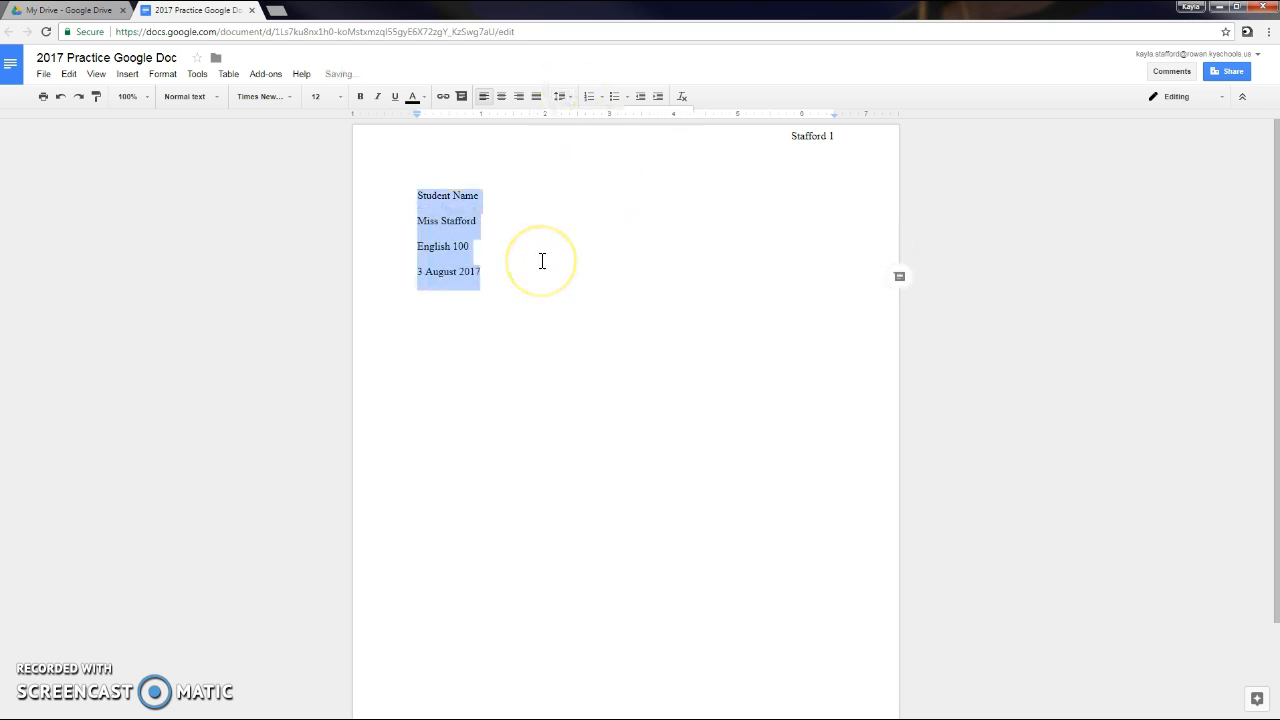
left_click(491, 276)
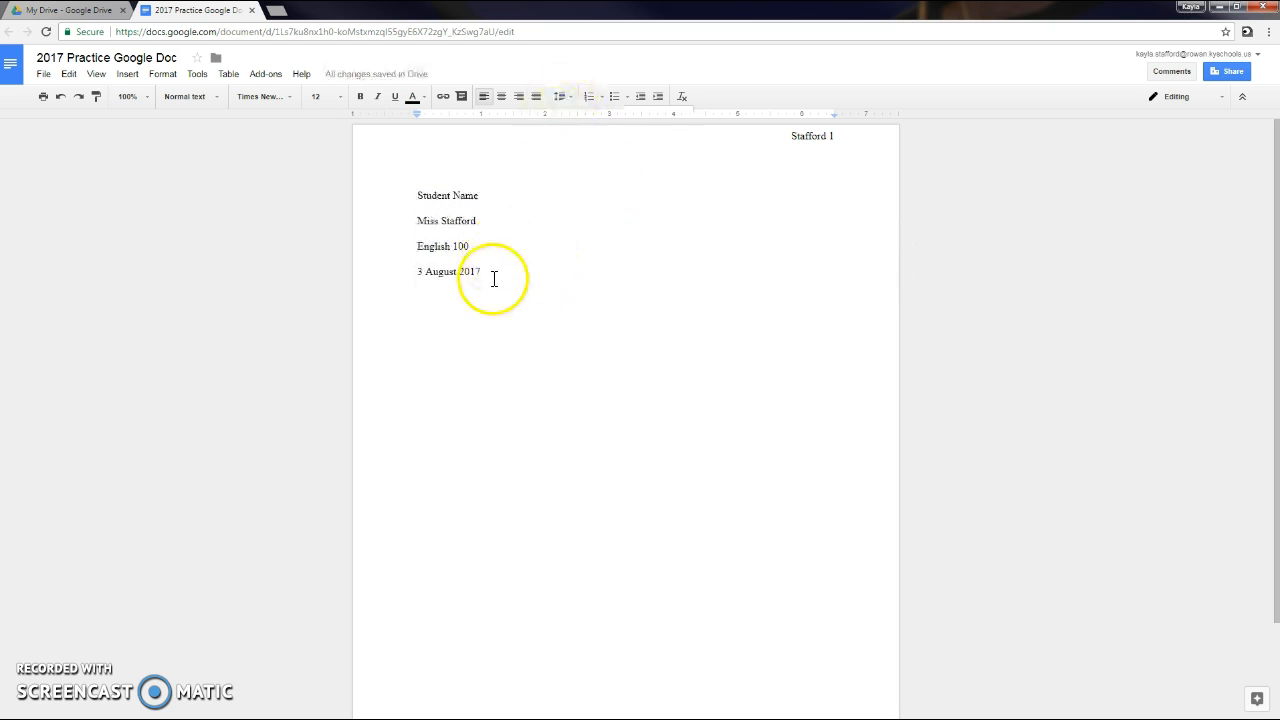
key("Return")
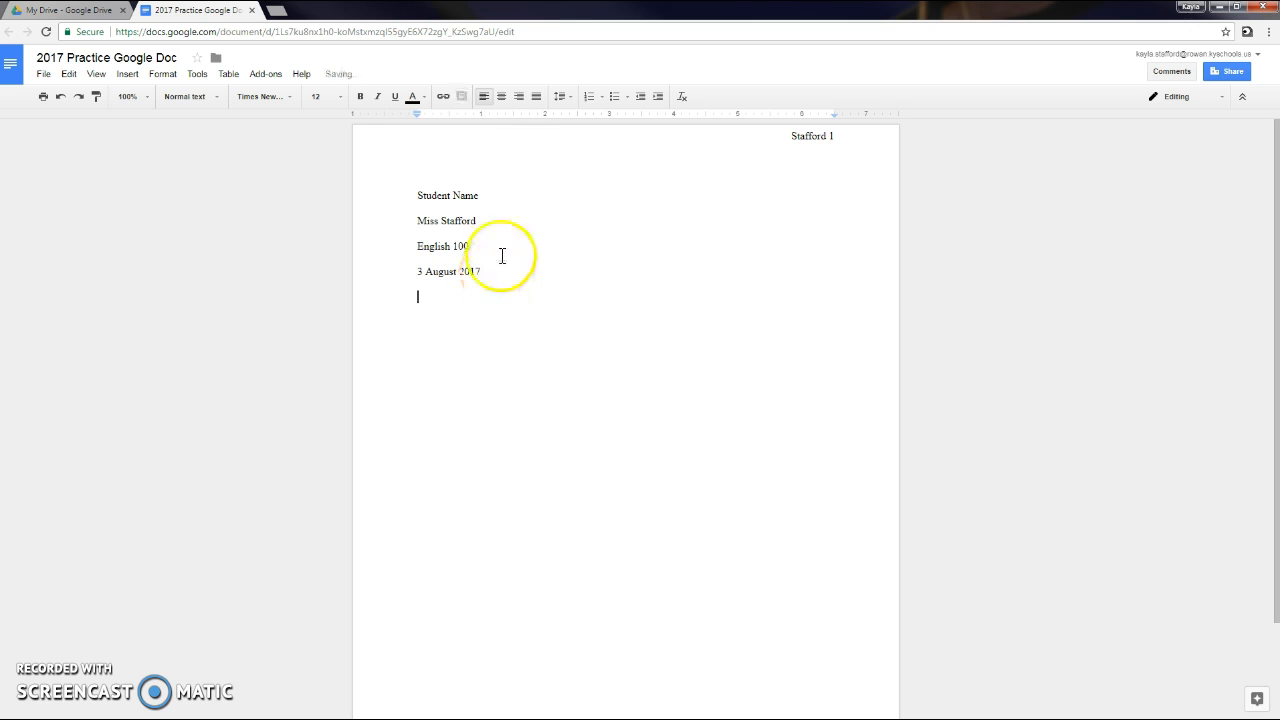
left_click(560, 97)
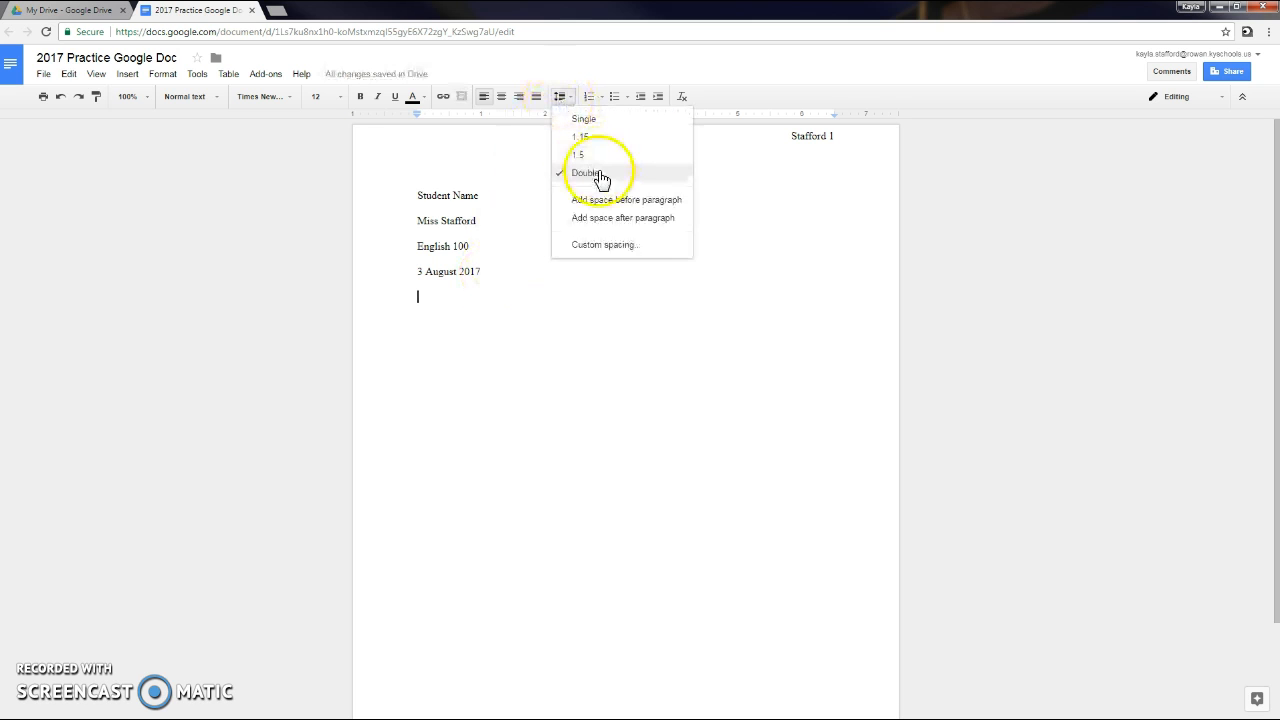
left_click(430, 296)
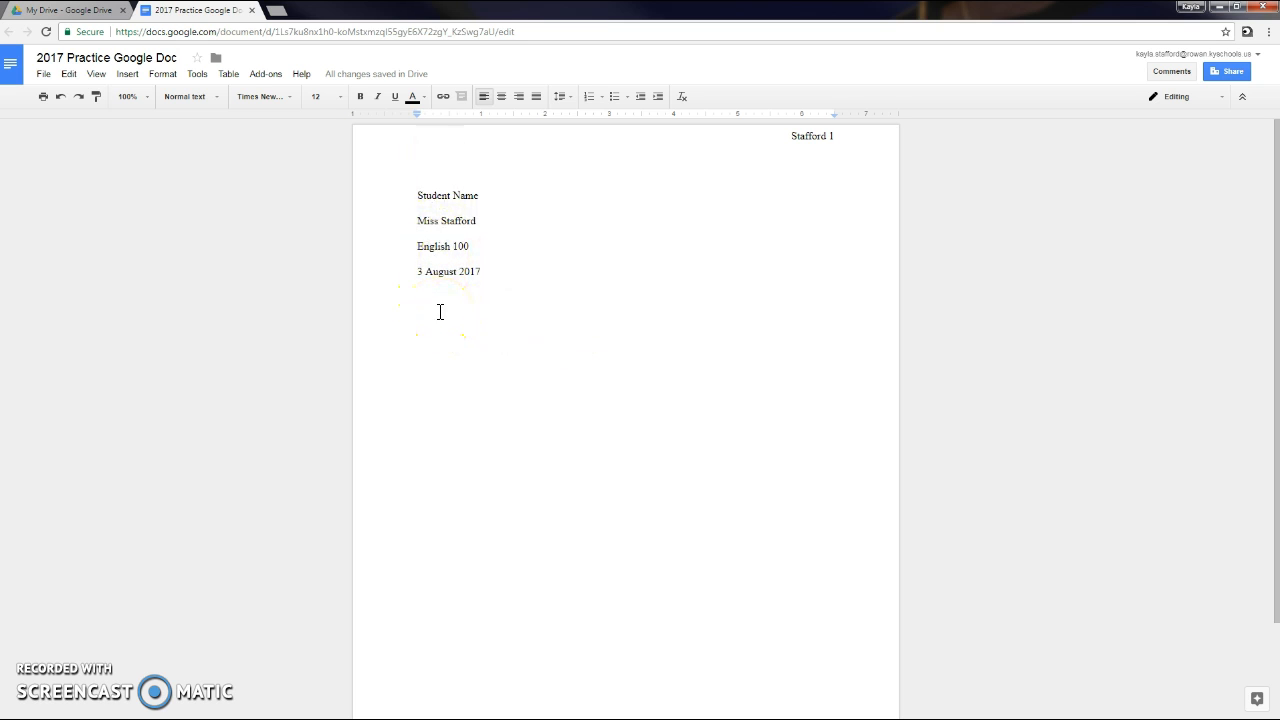
Add a centered 'Title' line, then left-align the line below it.
left_click(501, 96)
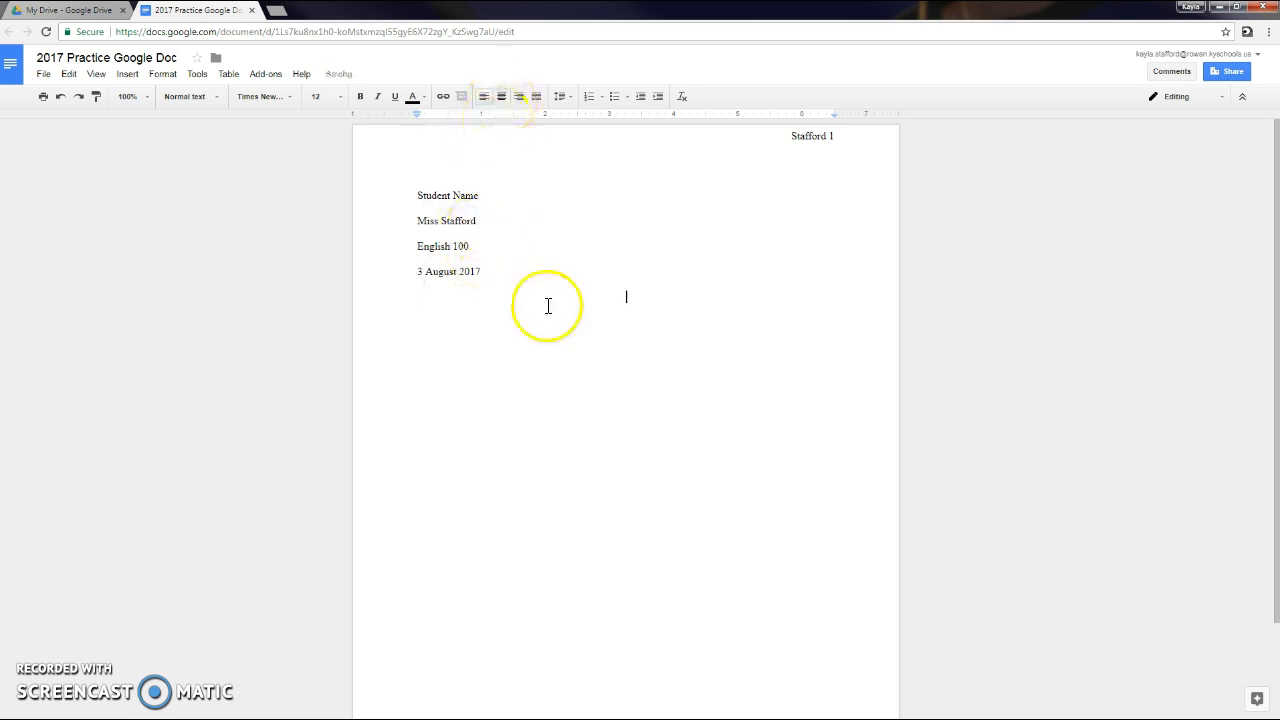
type("Title")
key("Return")
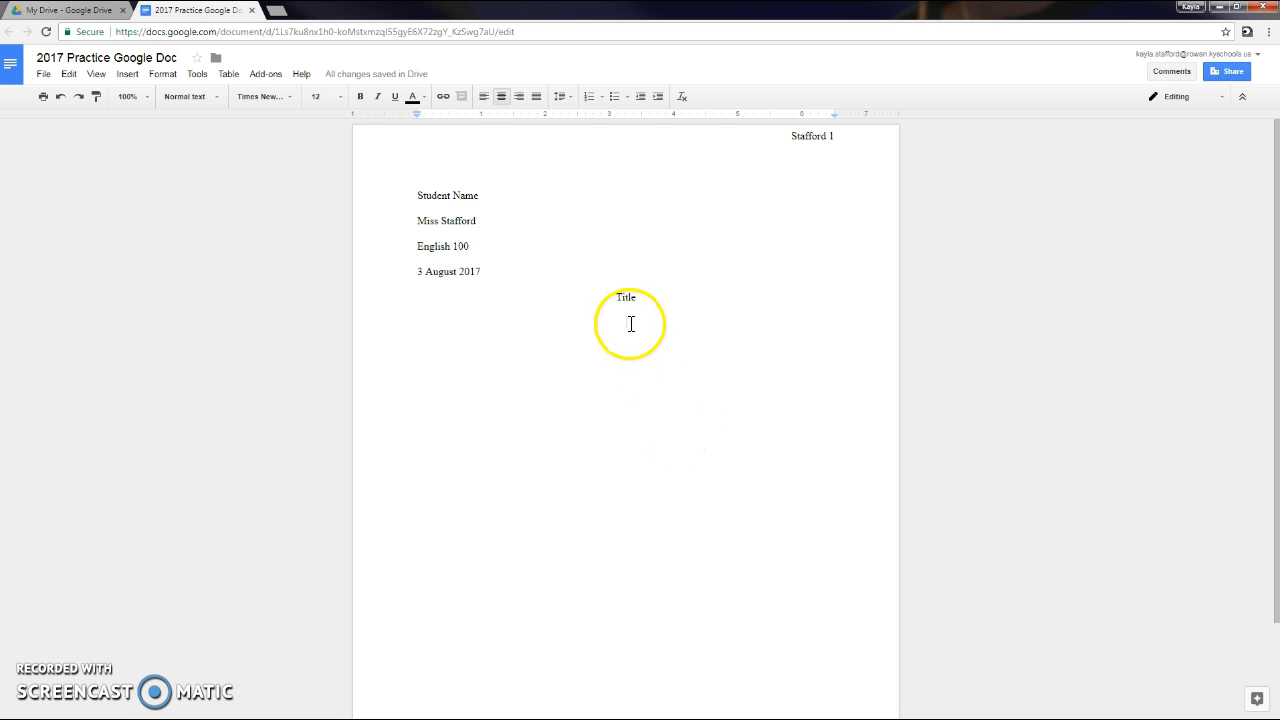
left_click(483, 96)
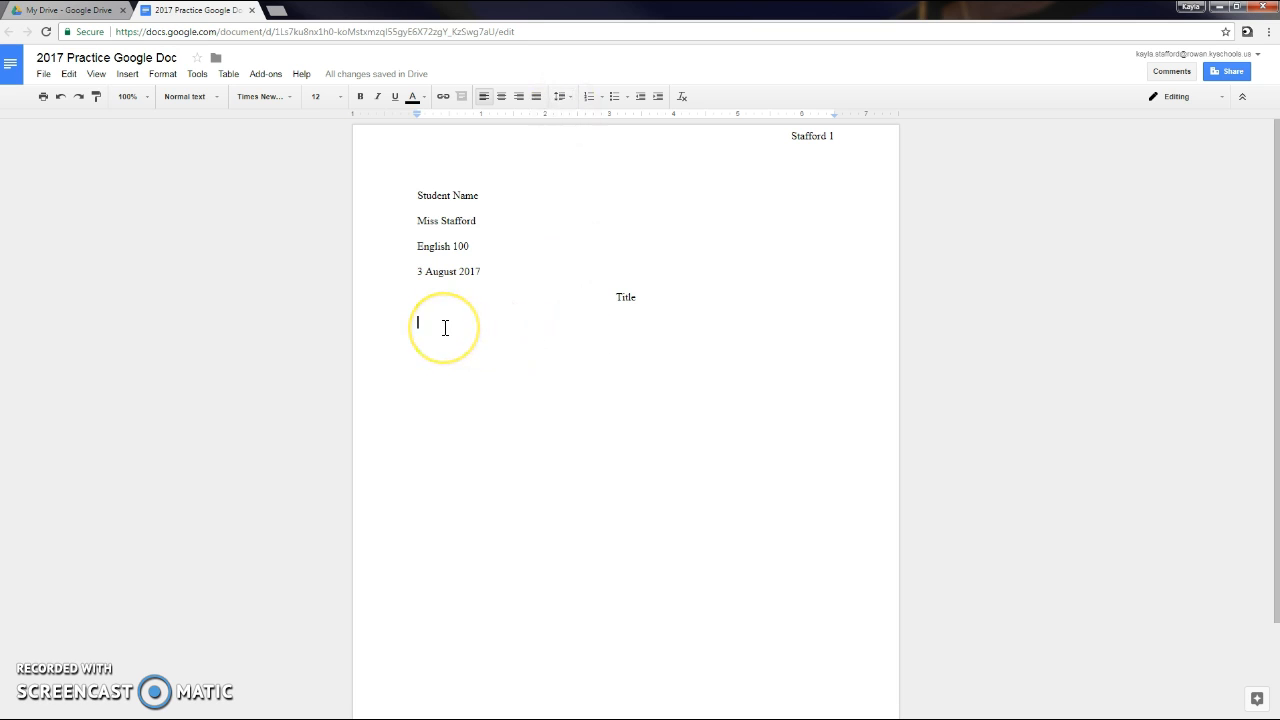
Indent the line below 'Title' with a Tab to begin the first paragraph.
key("Tab")
left_click(569, 523)
left_click(463, 362)
left_click(471, 400)
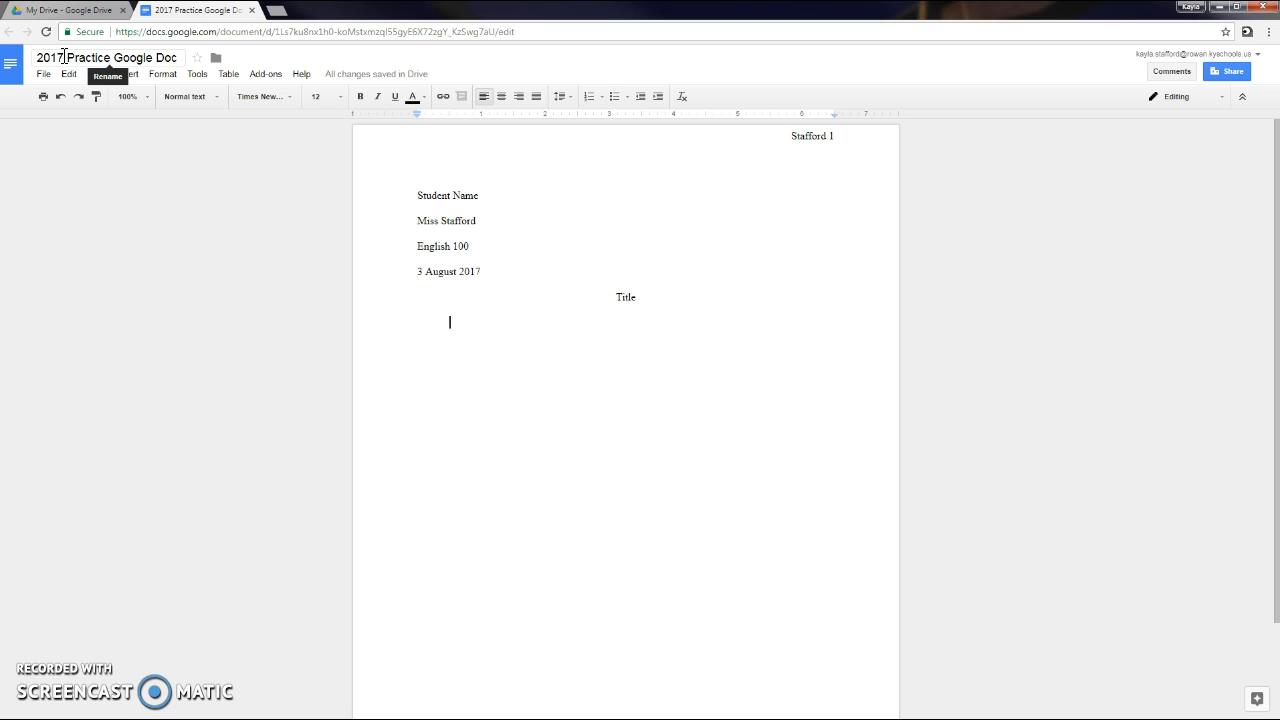
left_click(34, 60)
Rename the document title by replacing 'Practice Google Doc' with 'English 100 Essay 1 Concussion Letter'.
left_click(123, 55)
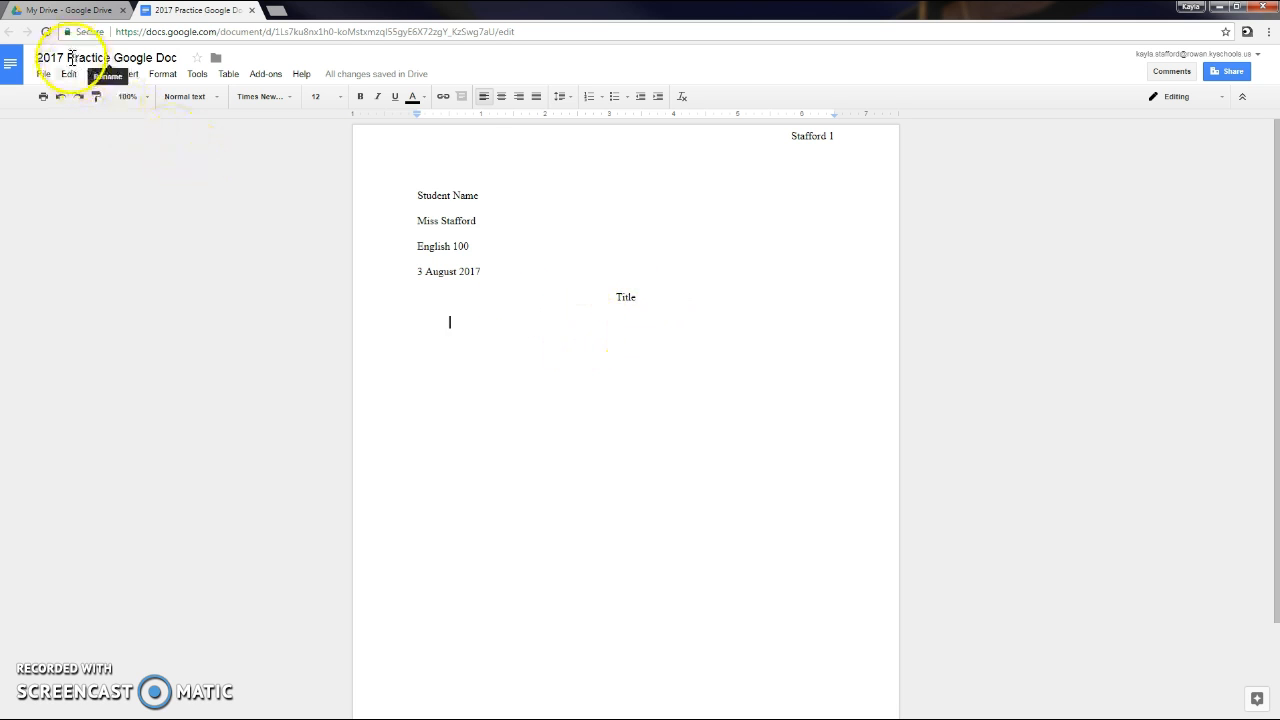
left_click_drag(68, 58, 190, 63)
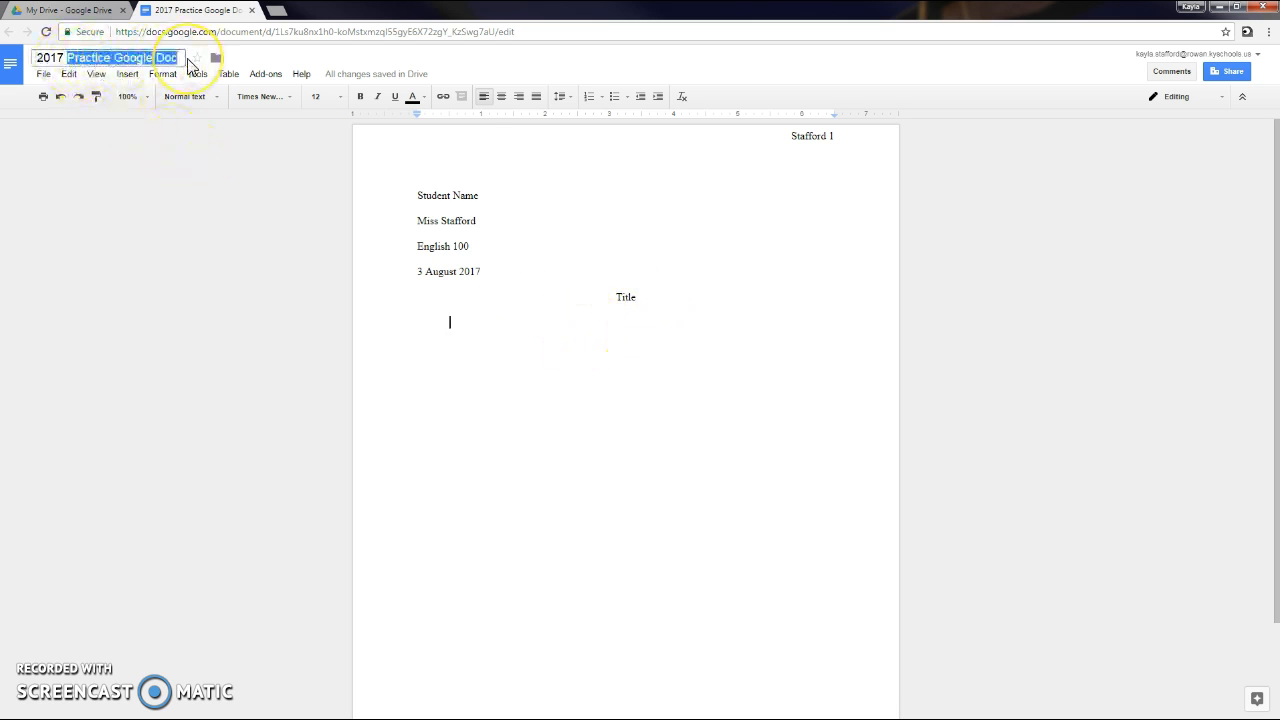
type("E")
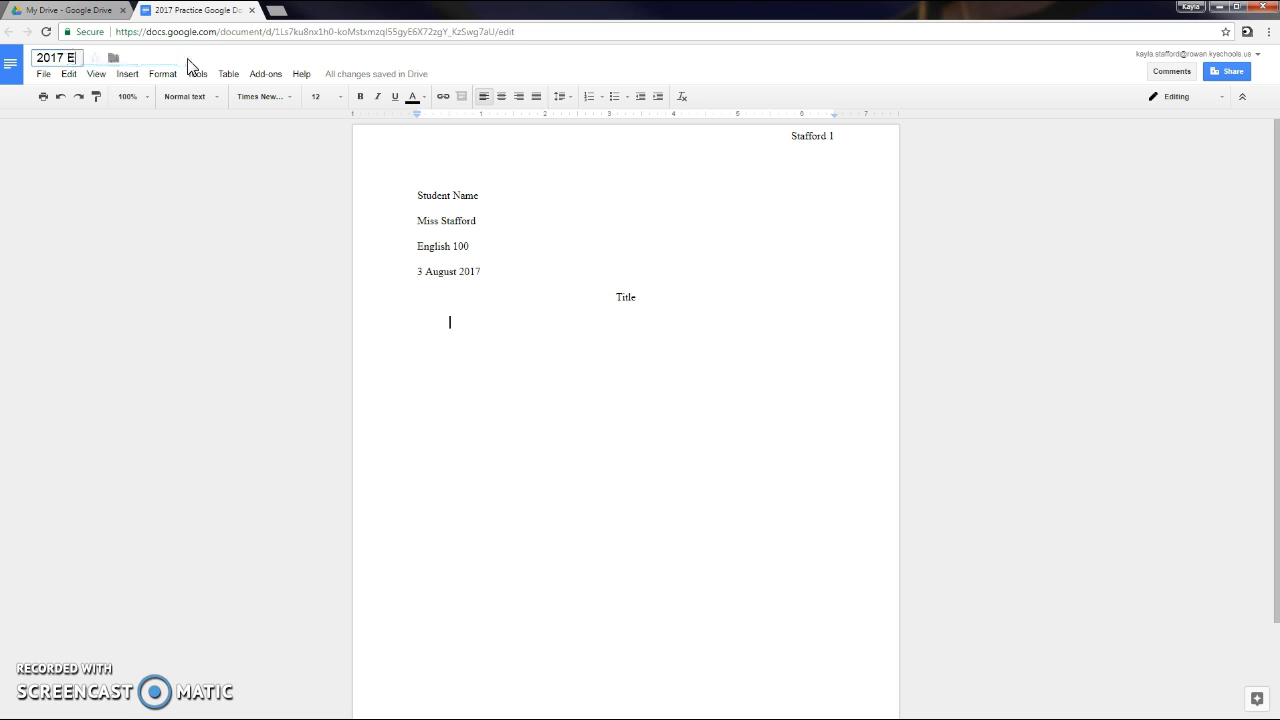
type("nglish 1")
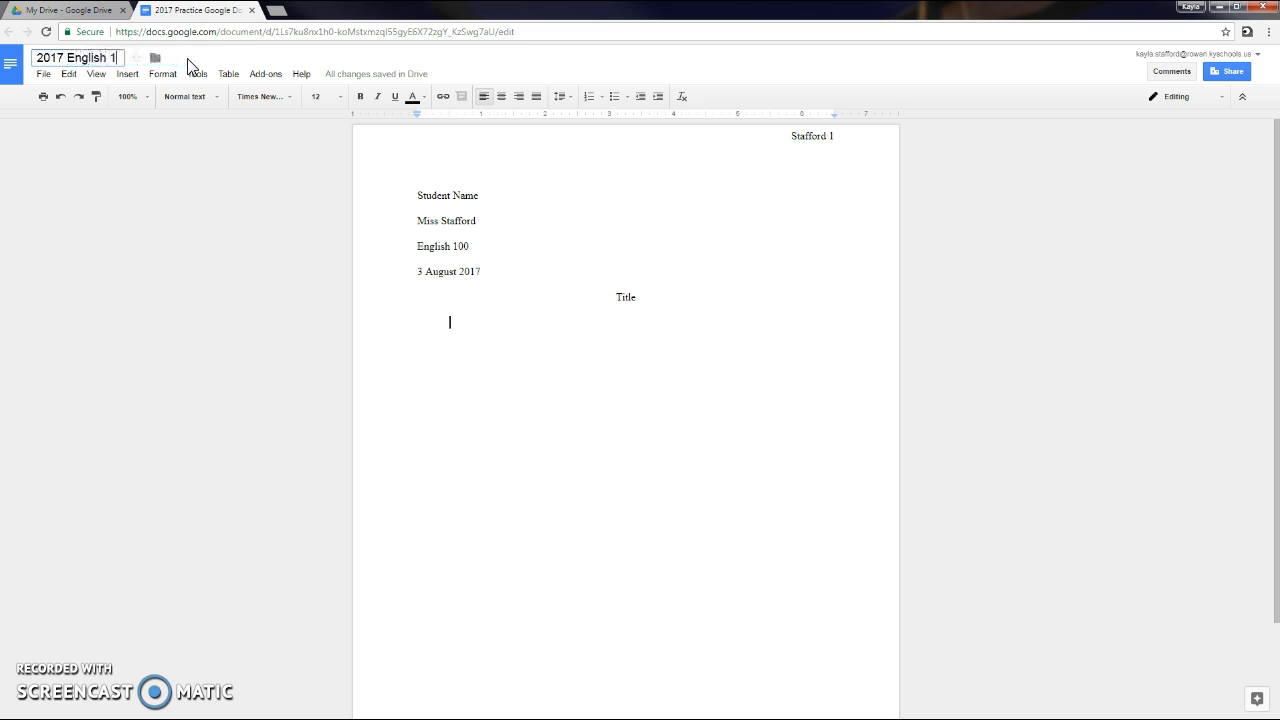
type("00 Essay 1 Concussion Letter")
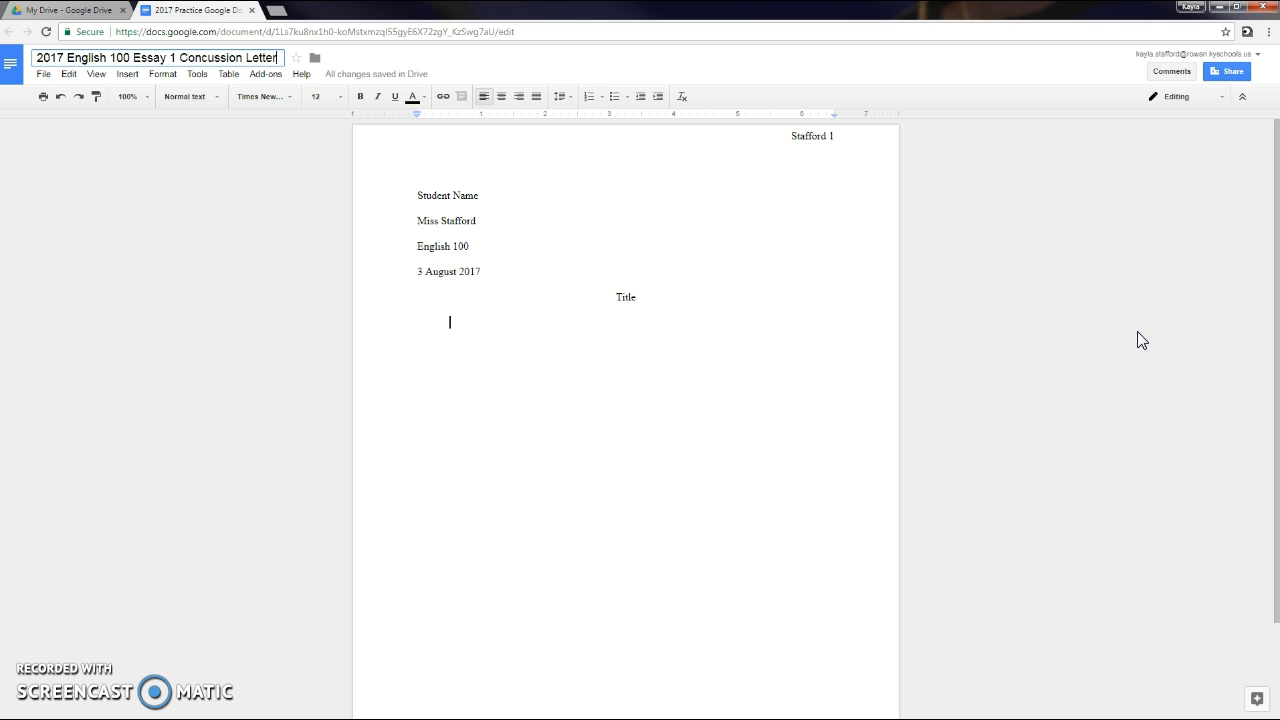
Share the document by entering the recipient's school e-mail address in the People field.
left_click(1231, 76)
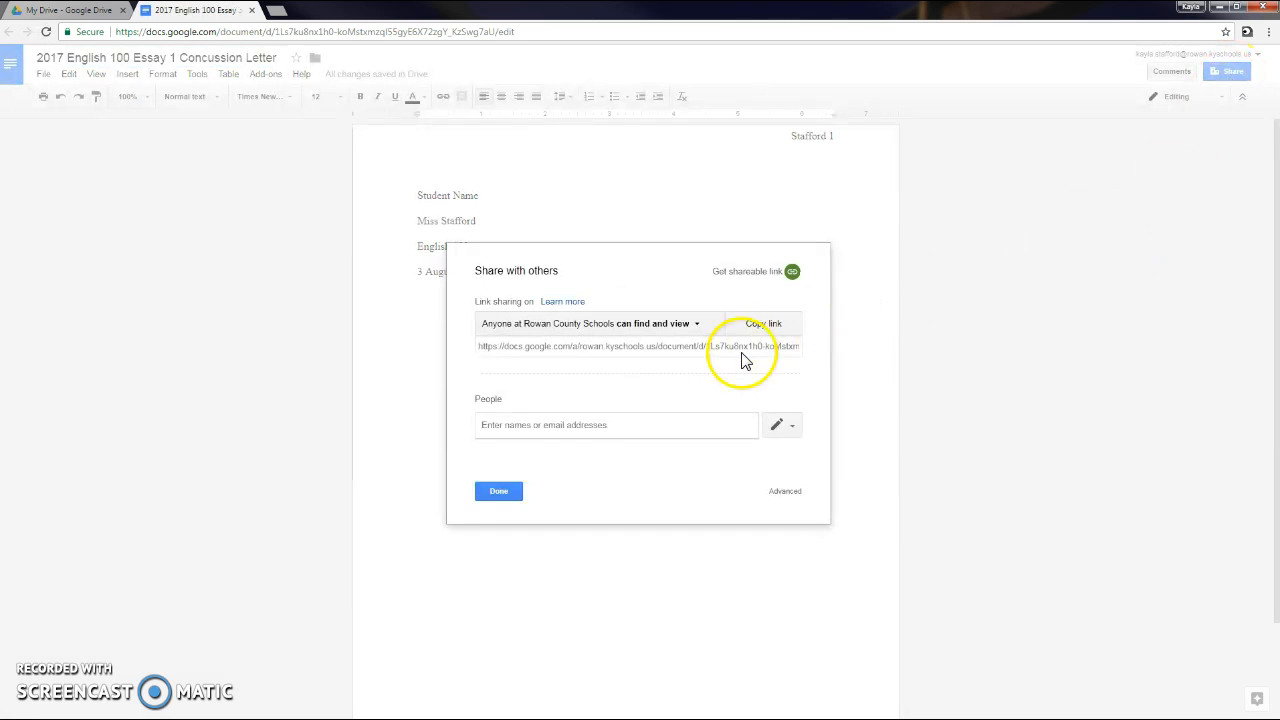
left_click(491, 424)
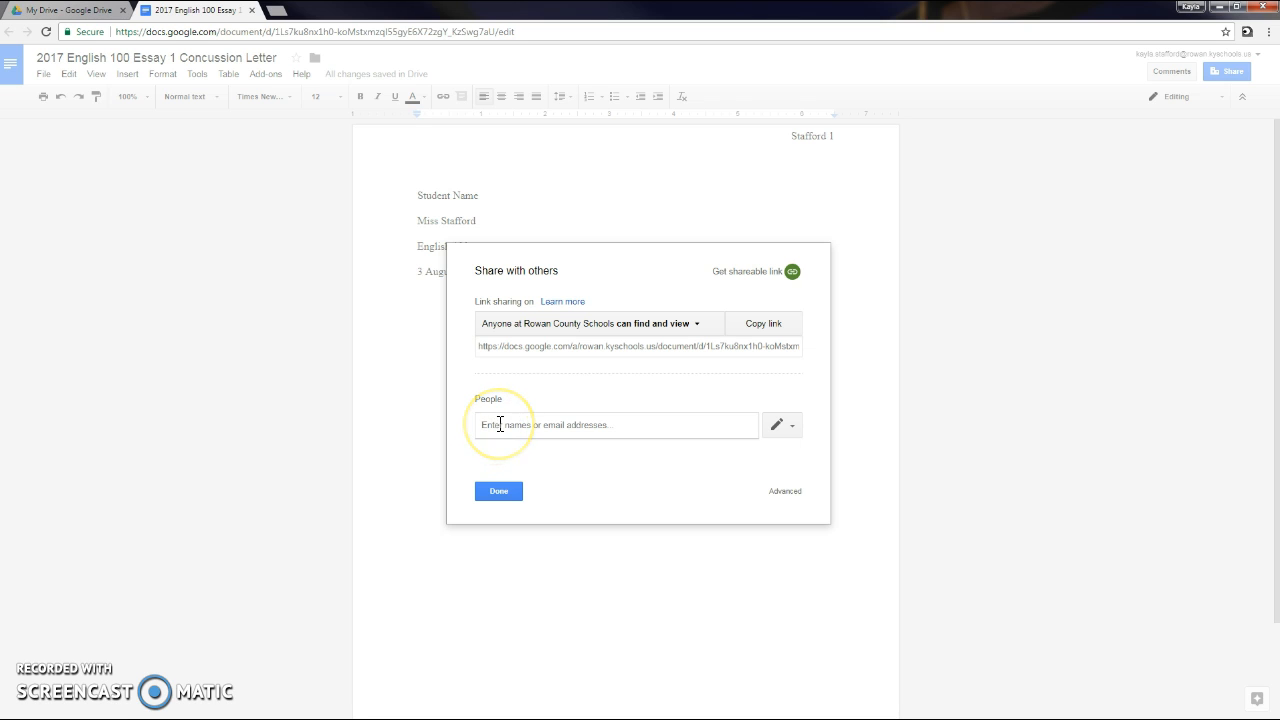
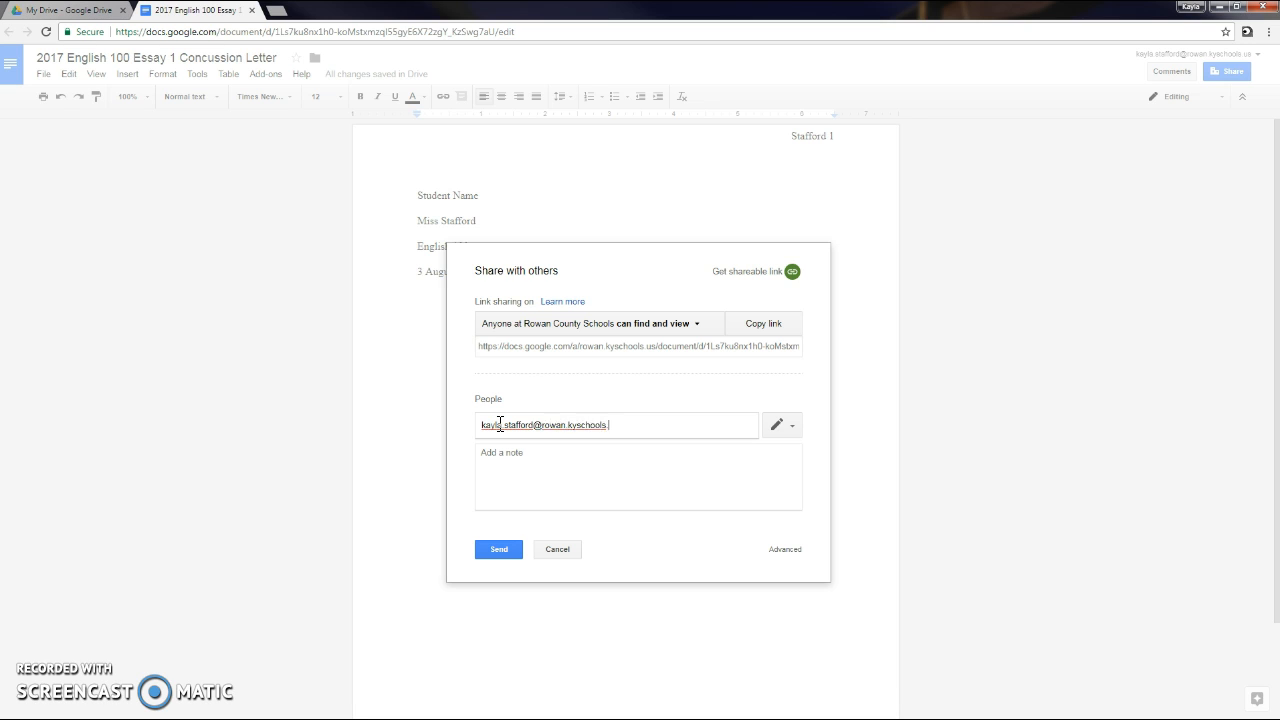